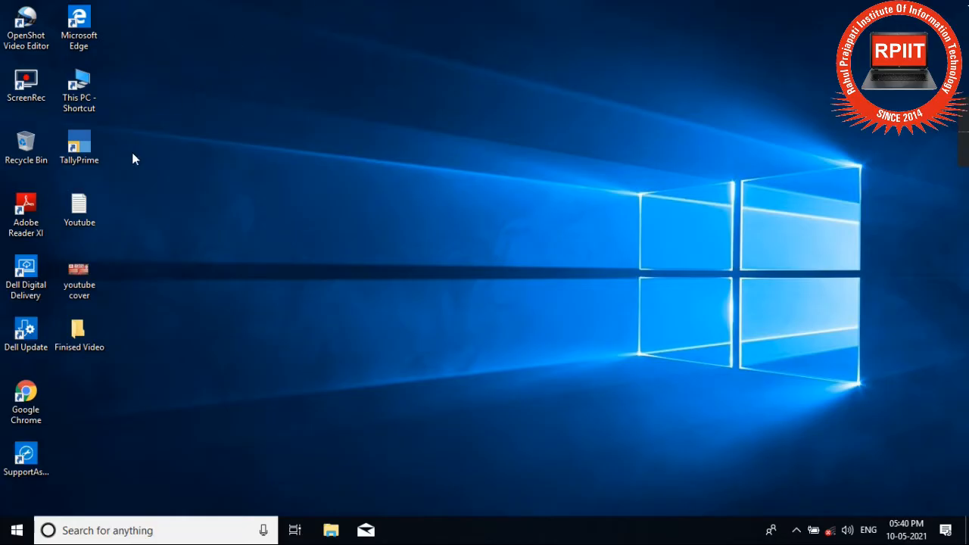
# Step: Launch TallyPrime in Educational Mode and bring up a blank Company Creation form
pyautogui.doubleClick(68, 151)
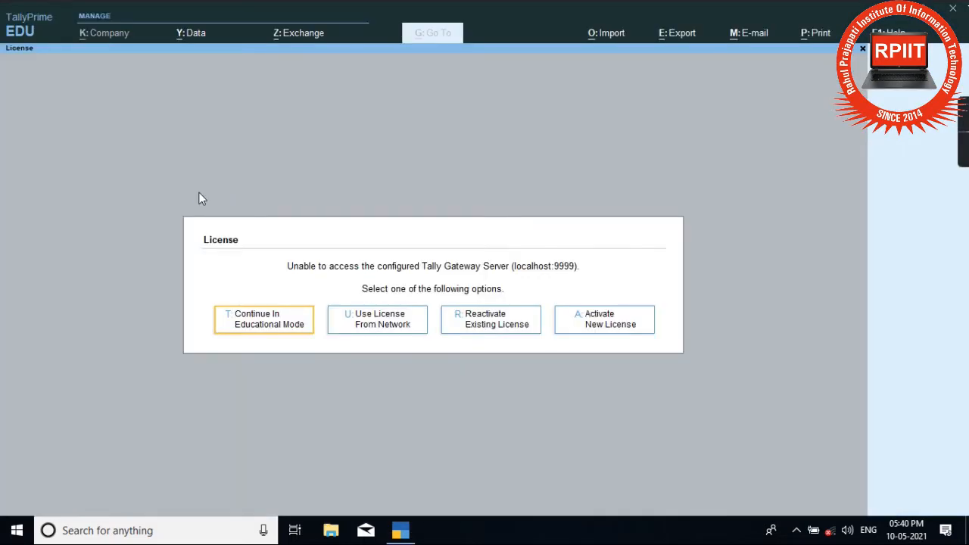
pyautogui.click(271, 329)
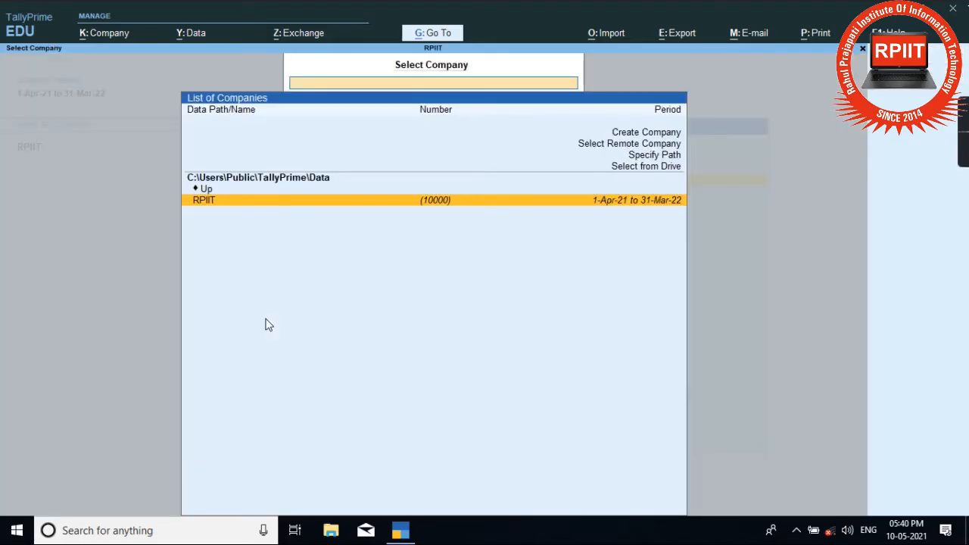
pyautogui.press('Up')
pyautogui.press('Up')
pyautogui.press('Up')
pyautogui.press('Up')
pyautogui.press('Up')
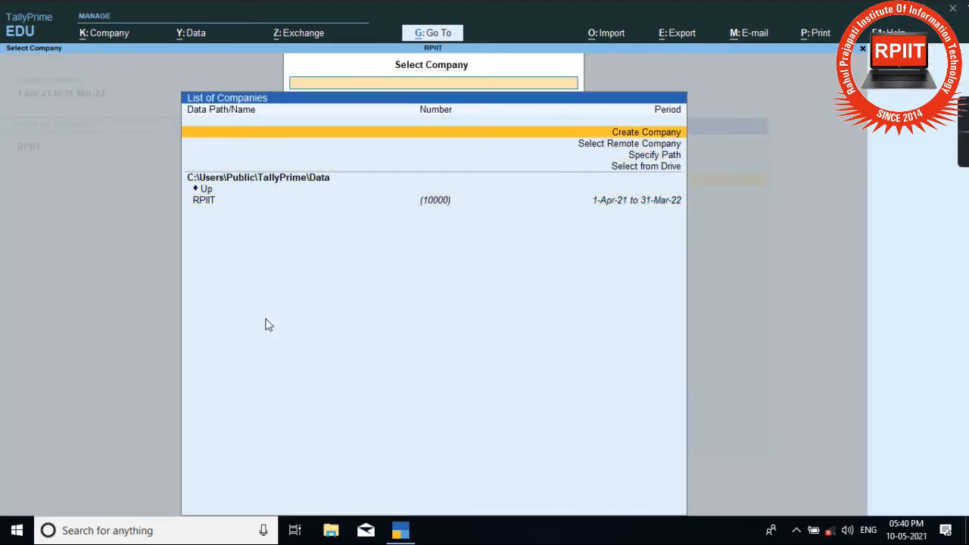
pyautogui.press('Return')
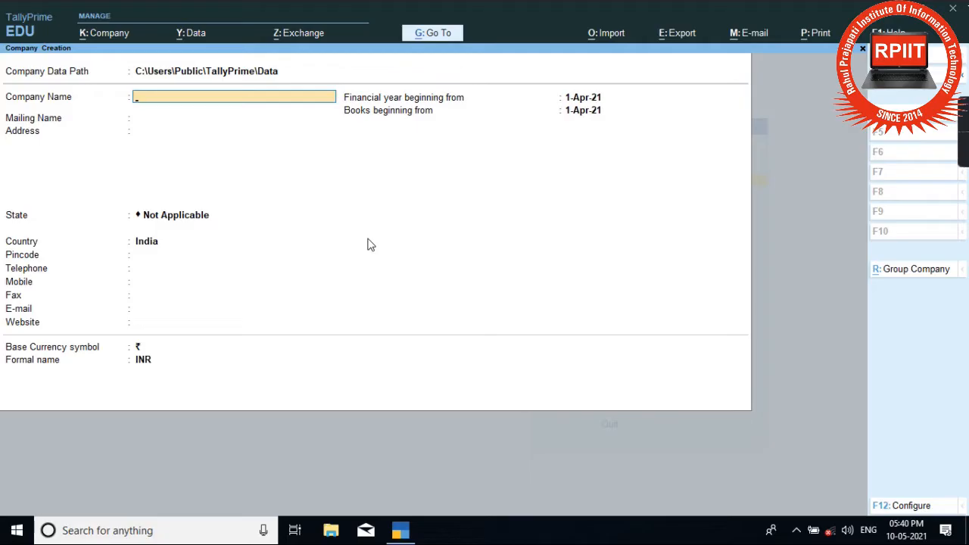
# Step: Name the company RPIIT and enter the owner's mailing name and three-line address
pyautogui.write('RPIIT')
pyautogui.press('Return')
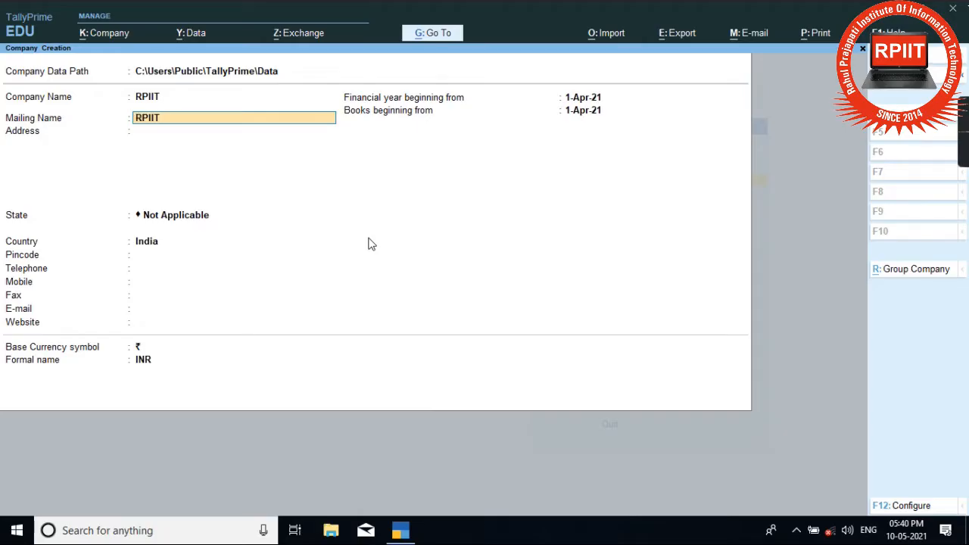
pyautogui.press('Return')
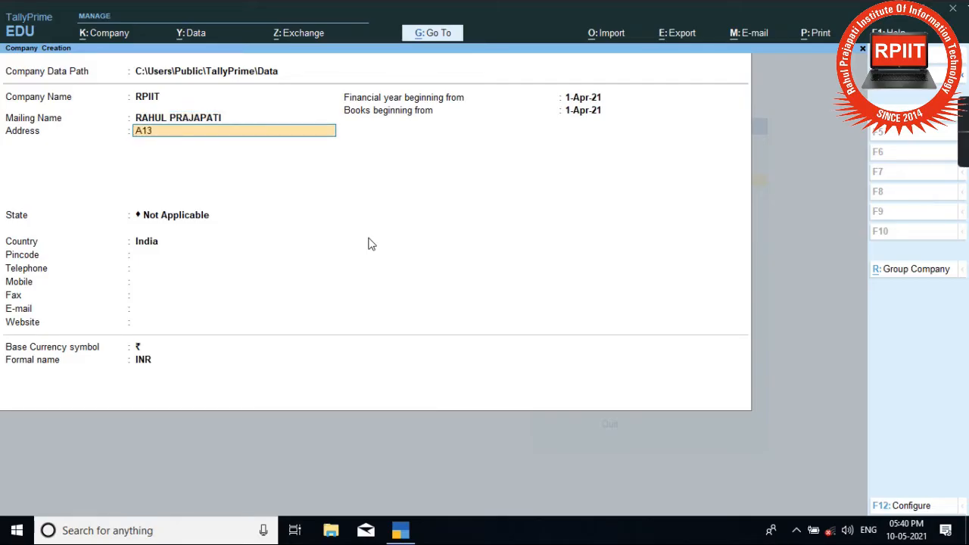
pyautogui.press('Return')
pyautogui.write('AONLA VA')
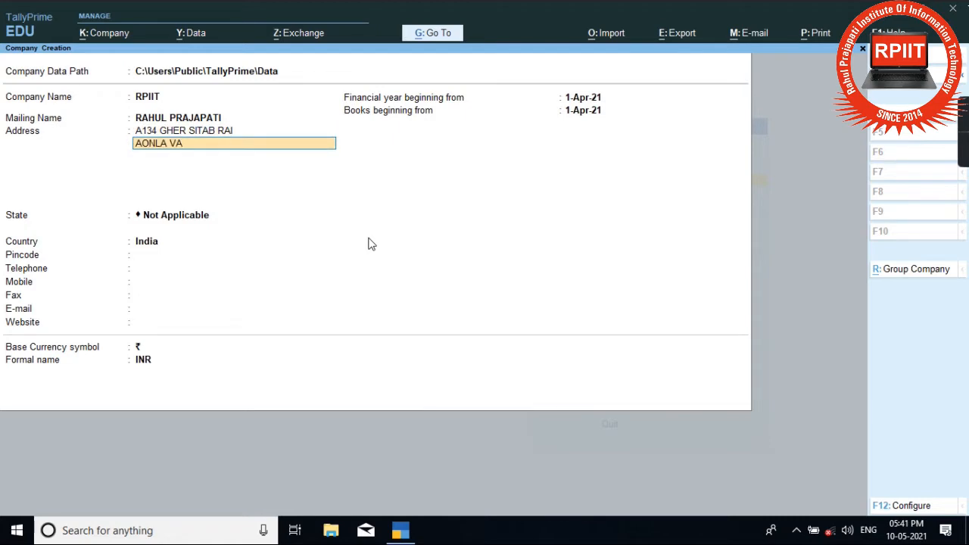
pyautogui.press('BackSpace')
pyautogui.press('BackSpace')
pyautogui.press('BackSpace')
pyautogui.press('Return')
pyautogui.write('BAREILLY')
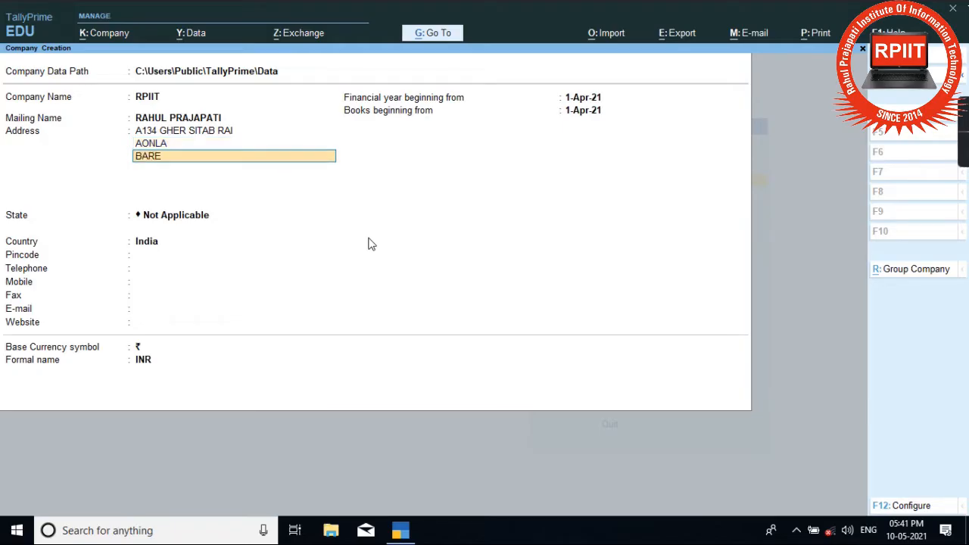
pyautogui.press('Return')
pyautogui.press('Return')
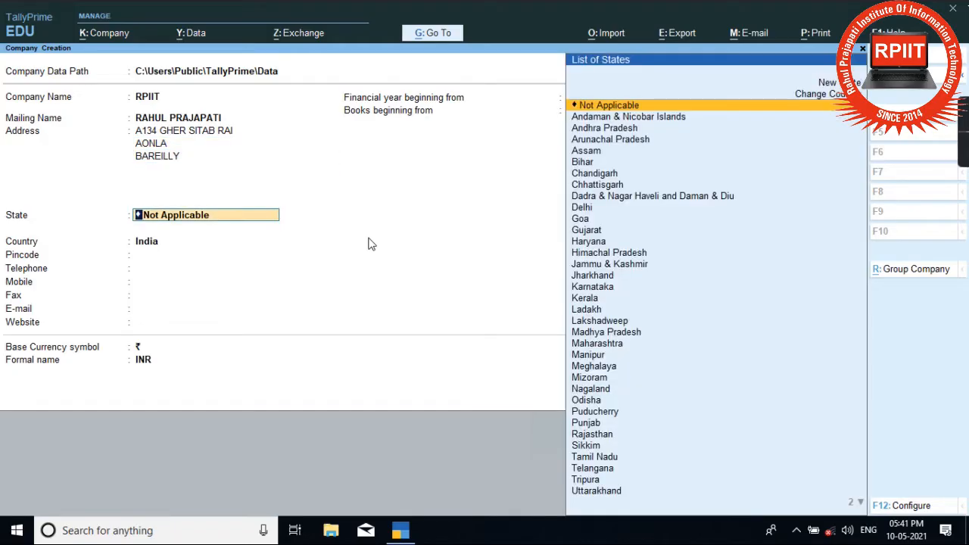
# Step: Set the state to Uttar Pradesh and enter the pincode
pyautogui.write('UTT')
pyautogui.press('Down')
pyautogui.press('Return')
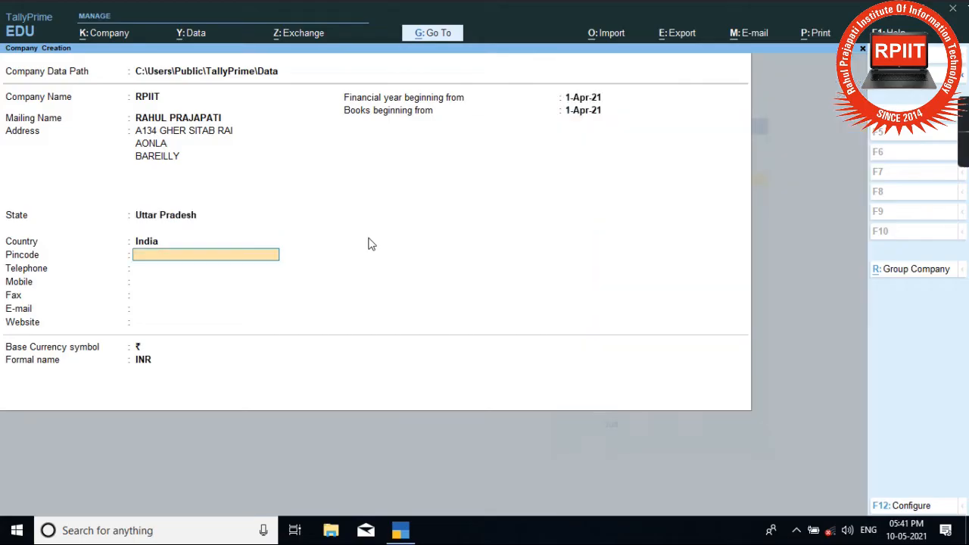
pyautogui.write('243301')
pyautogui.press('Return')
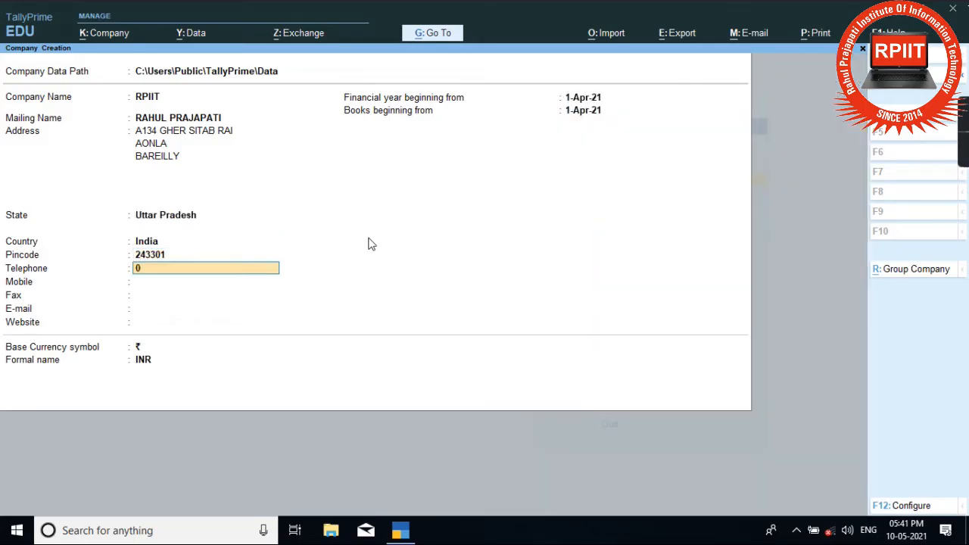
pyautogui.press('Return')
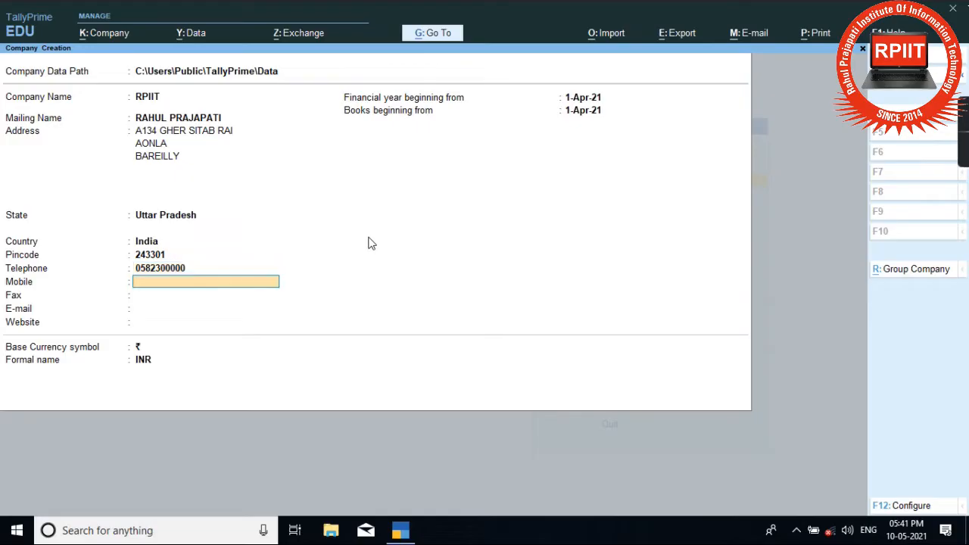
pyautogui.press('Return')
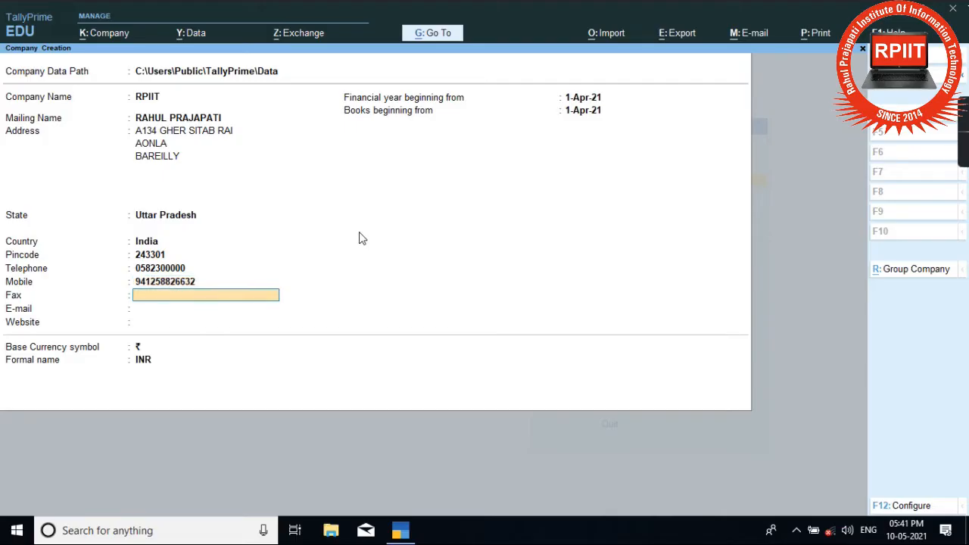
pyautogui.press('Return')
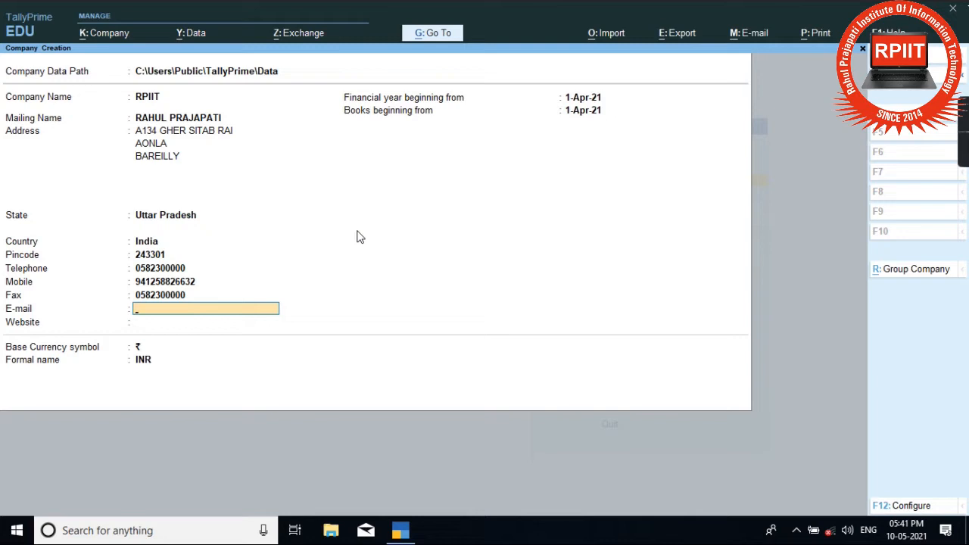
pyautogui.press('Return')
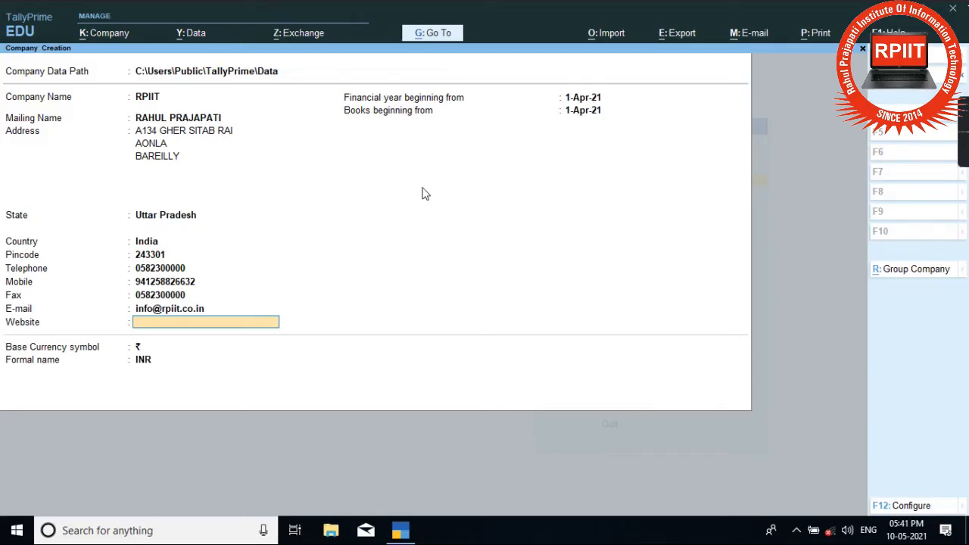
pyautogui.write('www.rpiit.co.in')
pyautogui.press('Return')
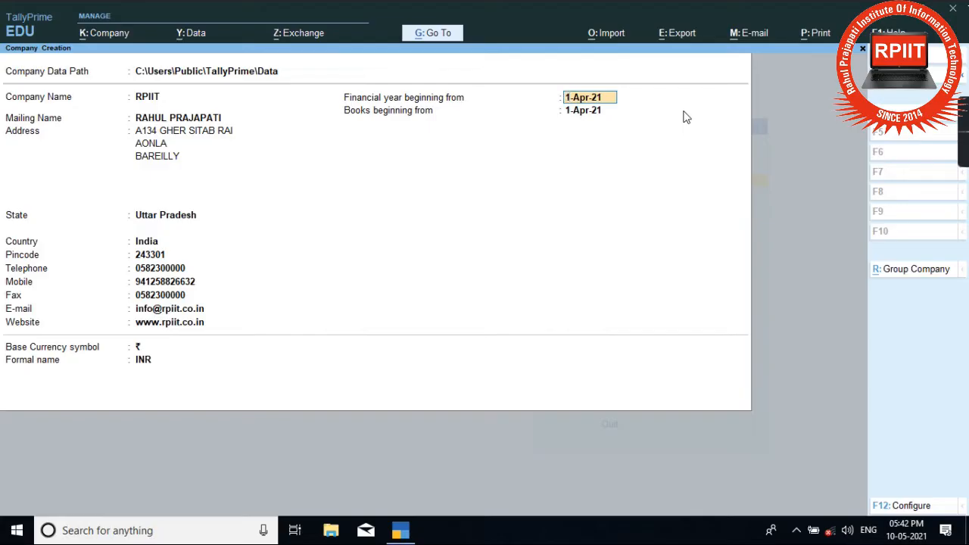
# Step: Set Books beginning from to 1-May-21, keep the currency symbol, and reach the Accept prompt
pyautogui.press('Return')
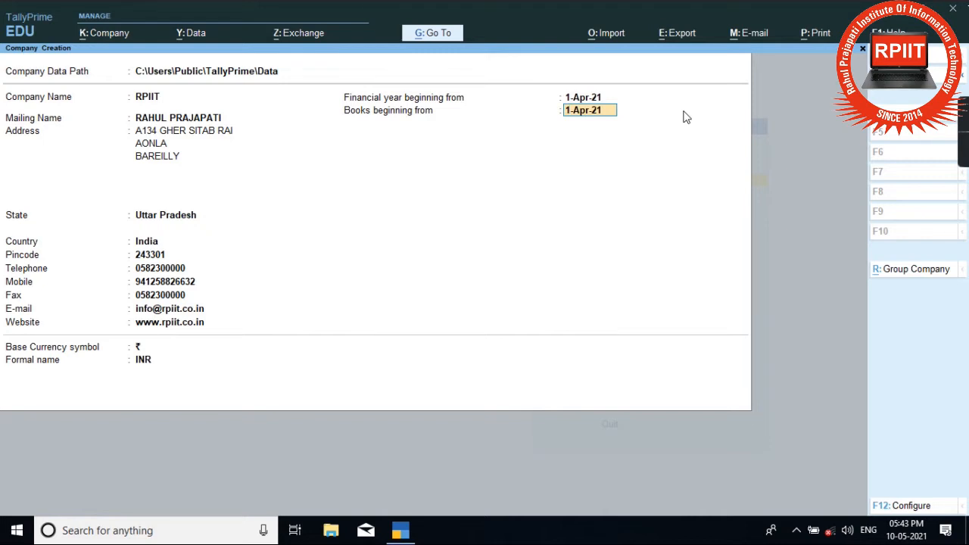
pyautogui.write('1.may')
pyautogui.press('Return')
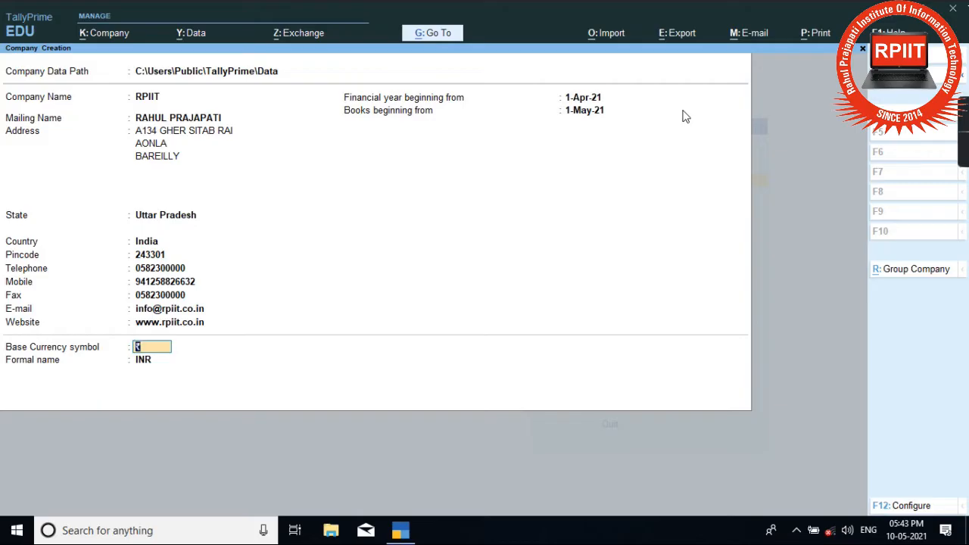
pyautogui.press('Return')
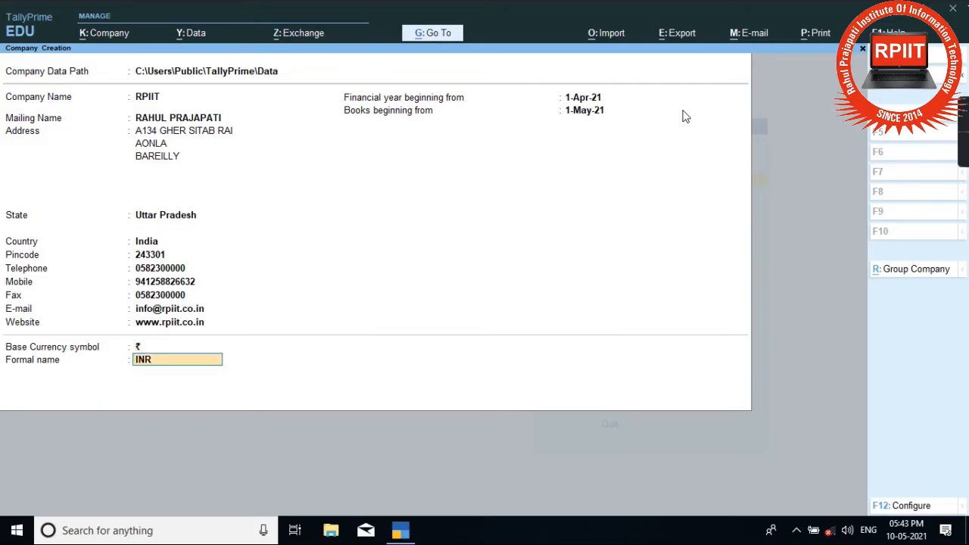
pyautogui.press('Return')
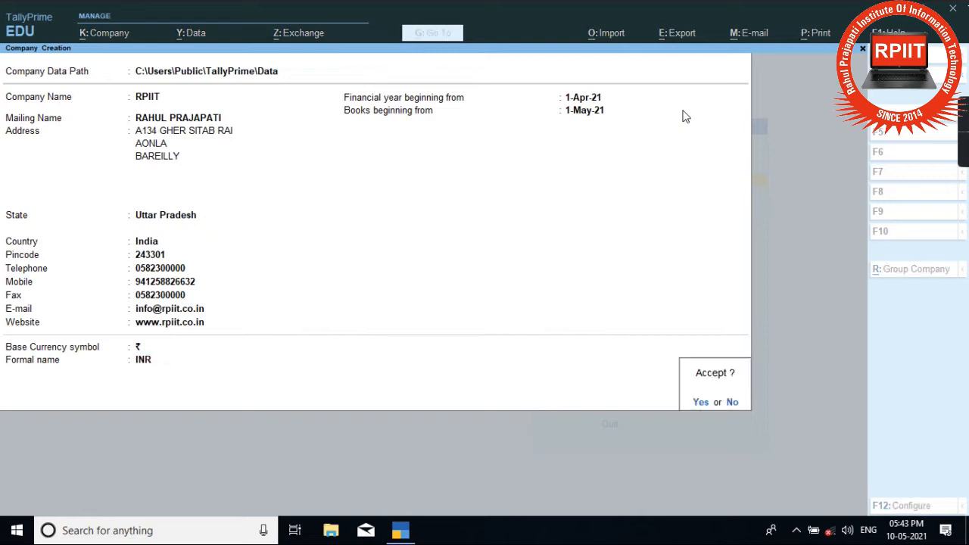
# Step: Rename the duplicate company to RPIIT1 and enter the owner's name as mailing name
pyautogui.press('Return')
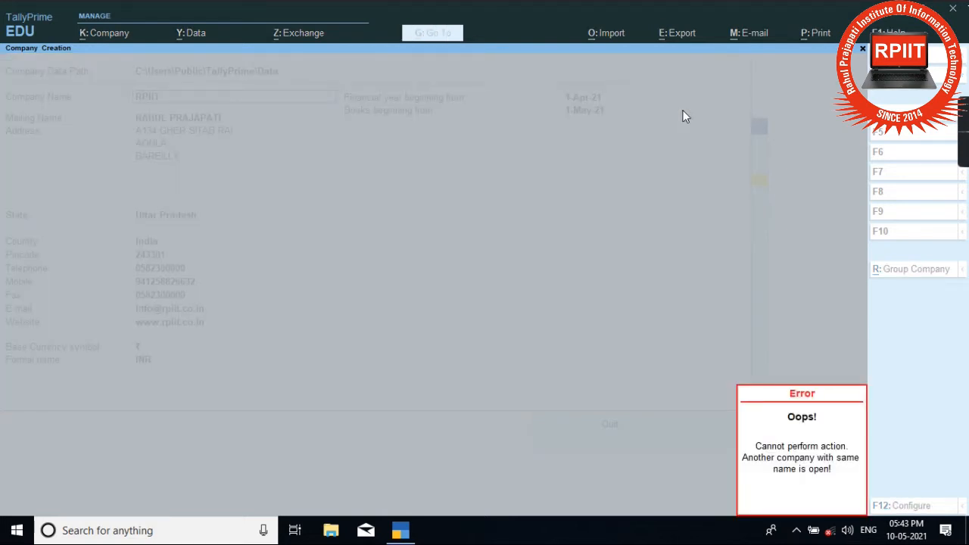
pyautogui.press('Escape')
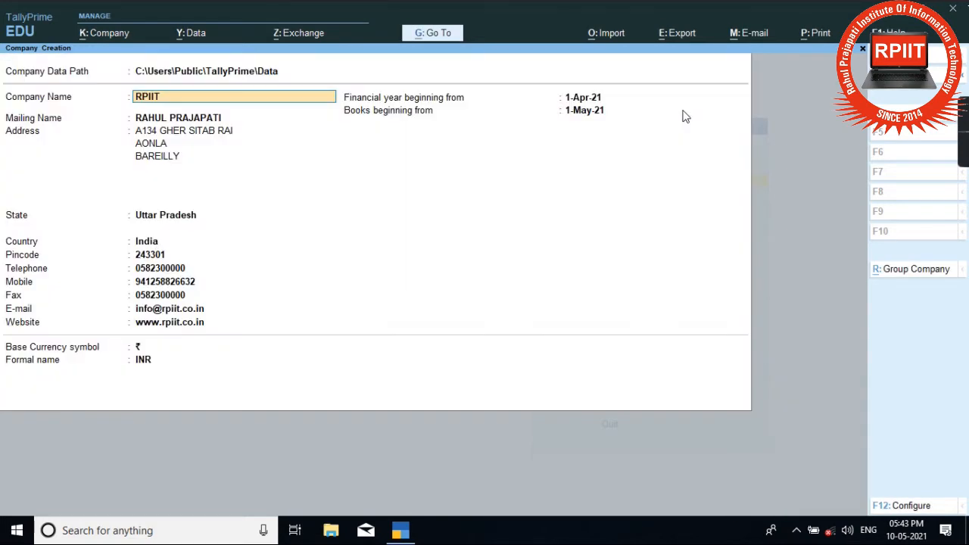
pyautogui.write('1')
pyautogui.press('Return')
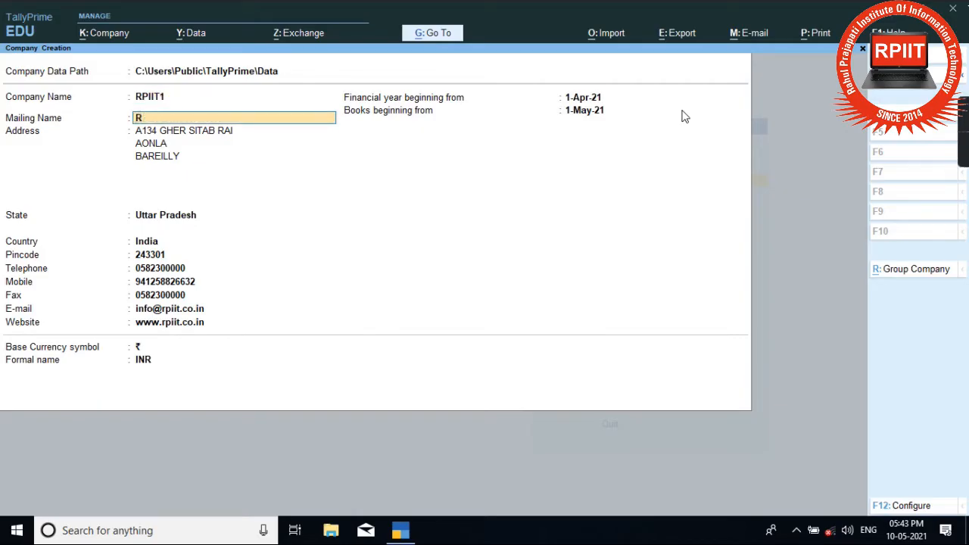
pyautogui.press('Return')
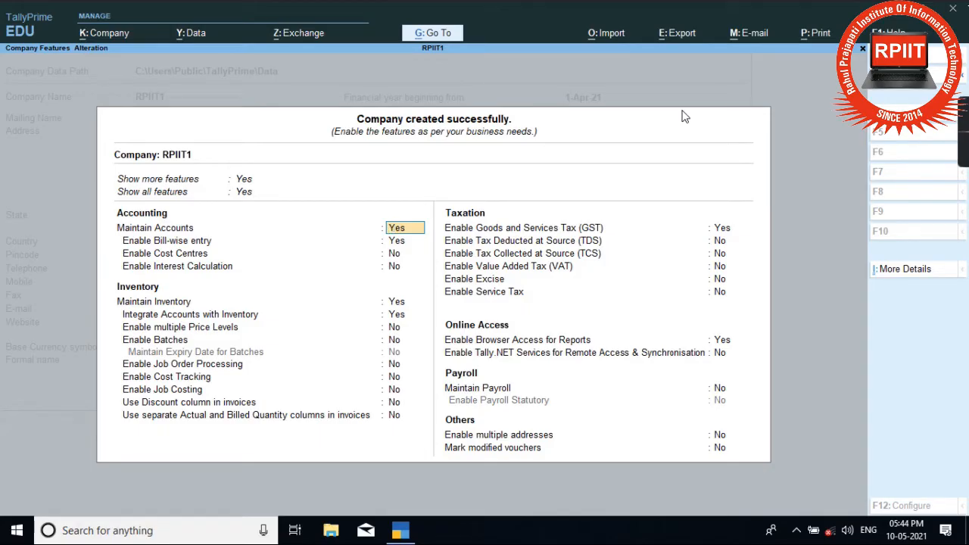
# Step: Keep default accounting and inventory features and accept Enable GST = Yes to open GST Details
pyautogui.press('Return')
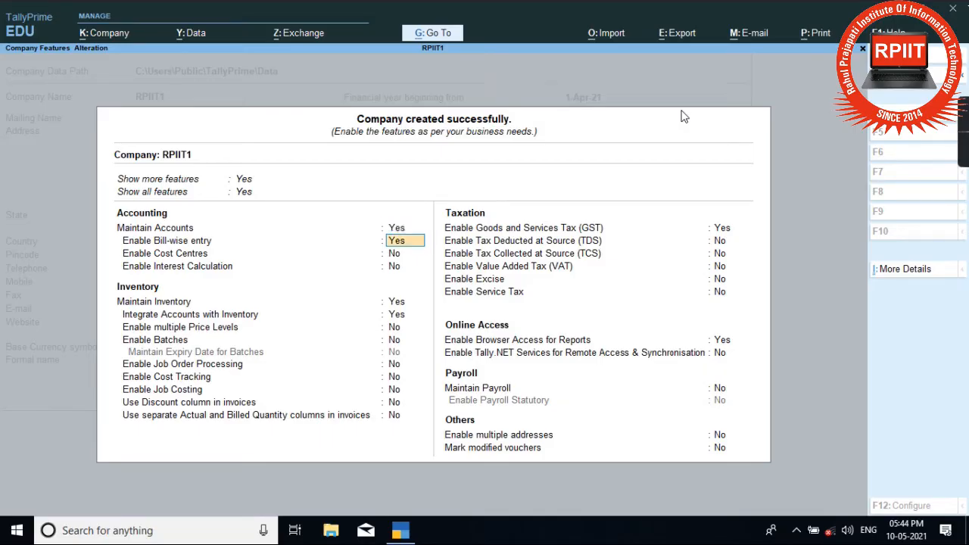
pyautogui.press('Return')
pyautogui.press('Return')
pyautogui.press('Return')
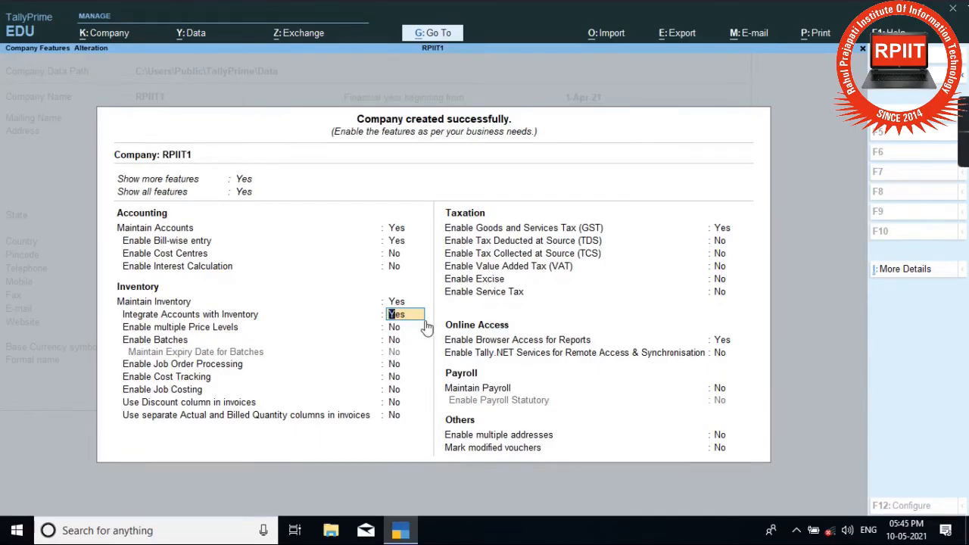
pyautogui.press('Return')
pyautogui.press('Return')
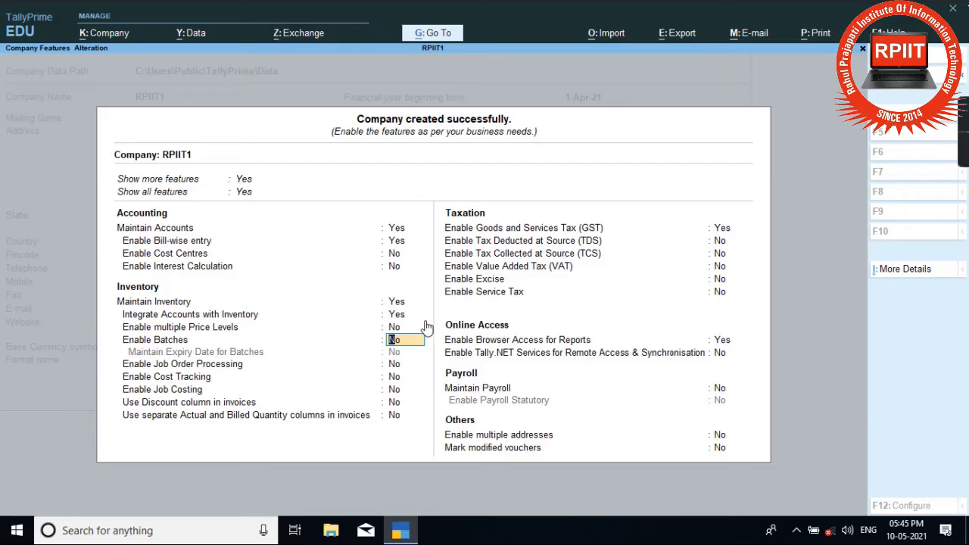
pyautogui.press('Return')
pyautogui.press('Return')
pyautogui.press('Return')
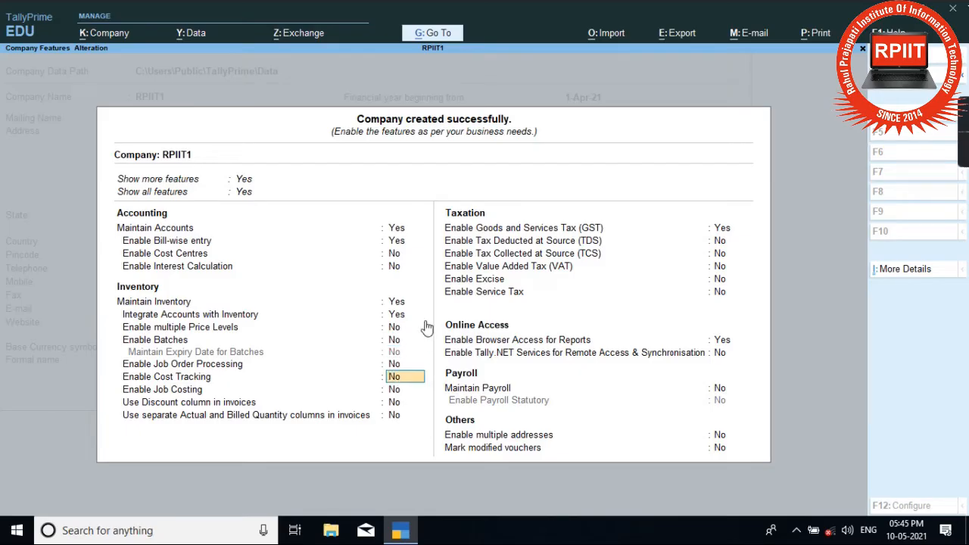
pyautogui.press('Return')
pyautogui.press('Return')
pyautogui.press('Return')
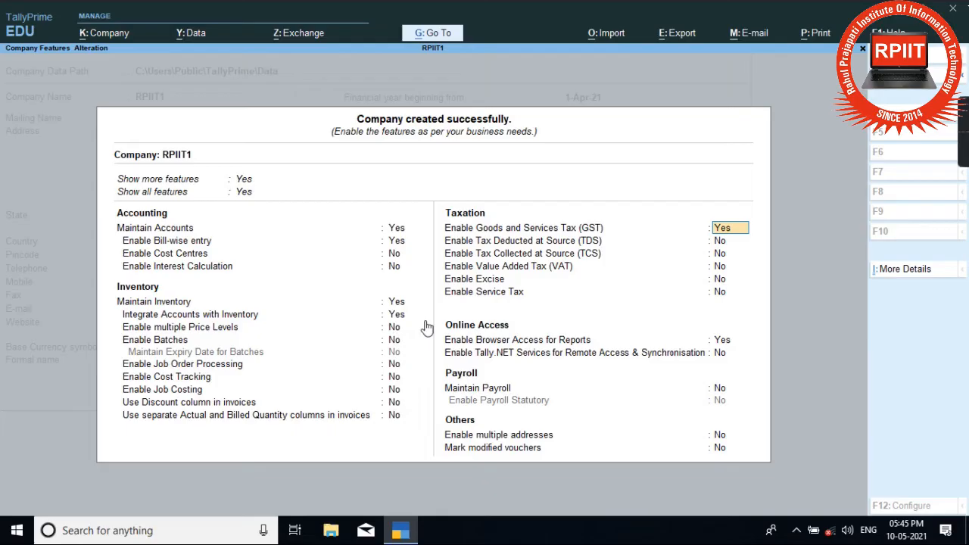
pyautogui.press('Return')
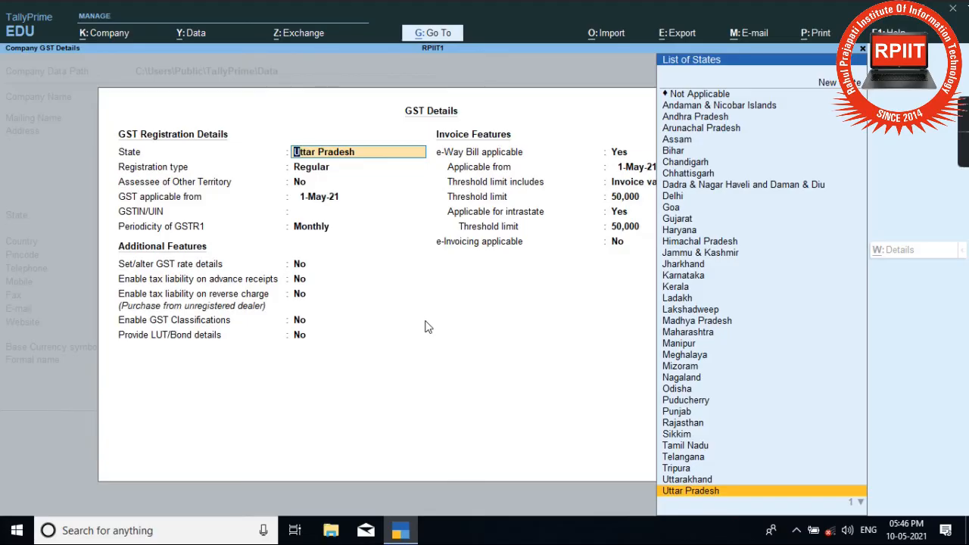
# Step: Accept Uttar Pradesh, Regular registration, No for other territory, and GST from 1-May-21
pyautogui.press('Return')
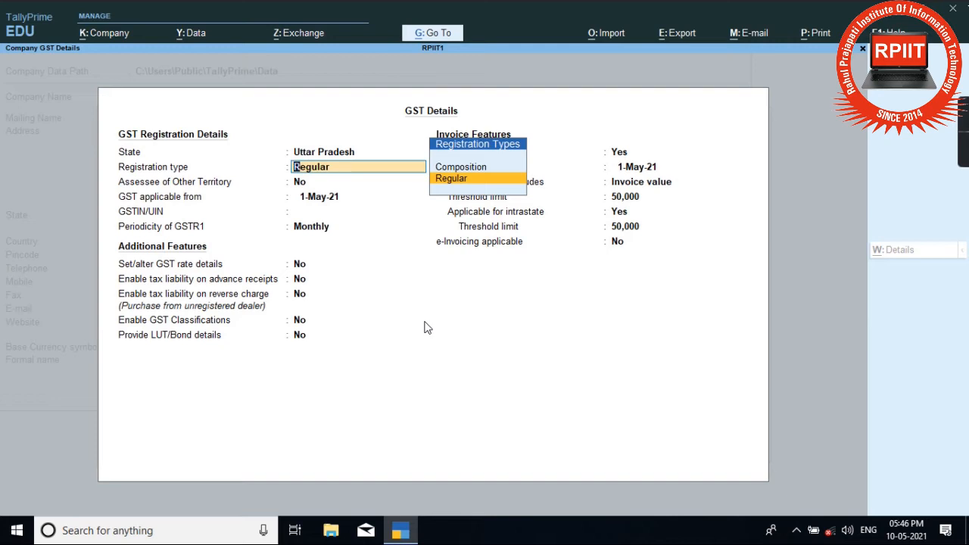
pyautogui.press('Return')
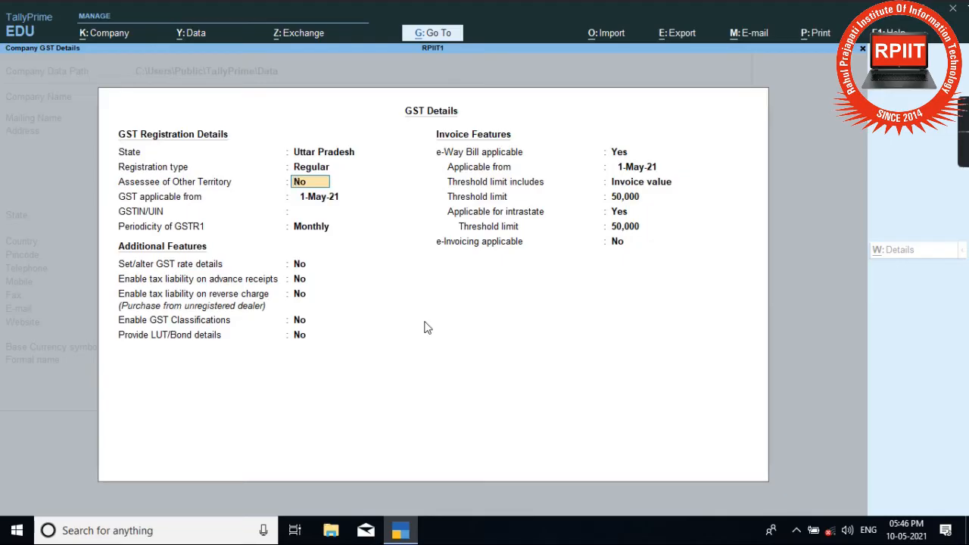
pyautogui.press('Return')
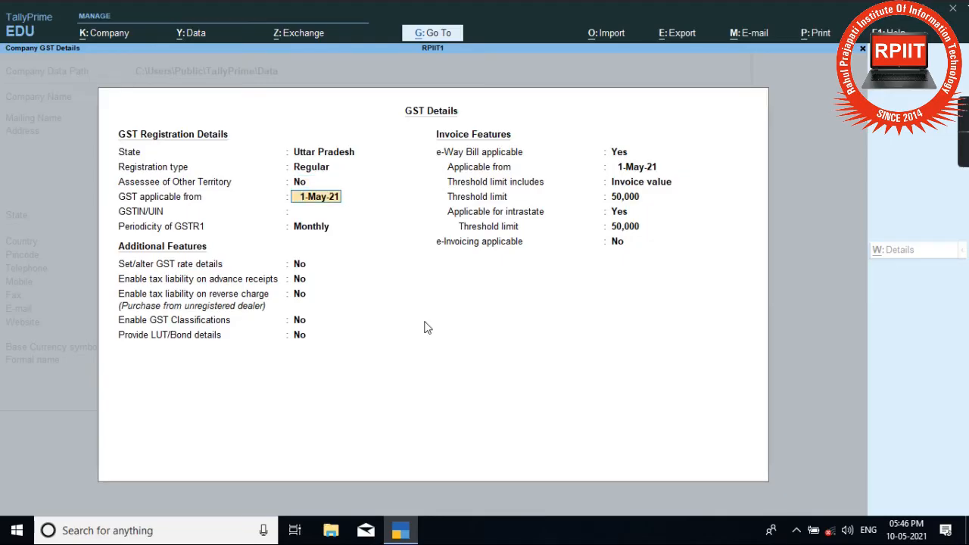
pyautogui.press('Return')
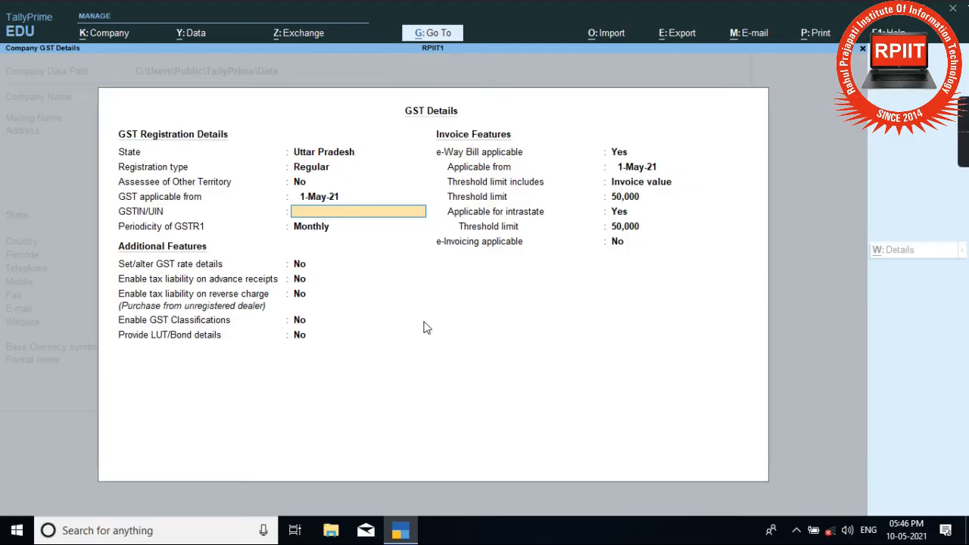
# Step: Enter the company's GSTIN, dismiss the warnings, and choose Monthly GSTR1 periodicity
pyautogui.press('Return')
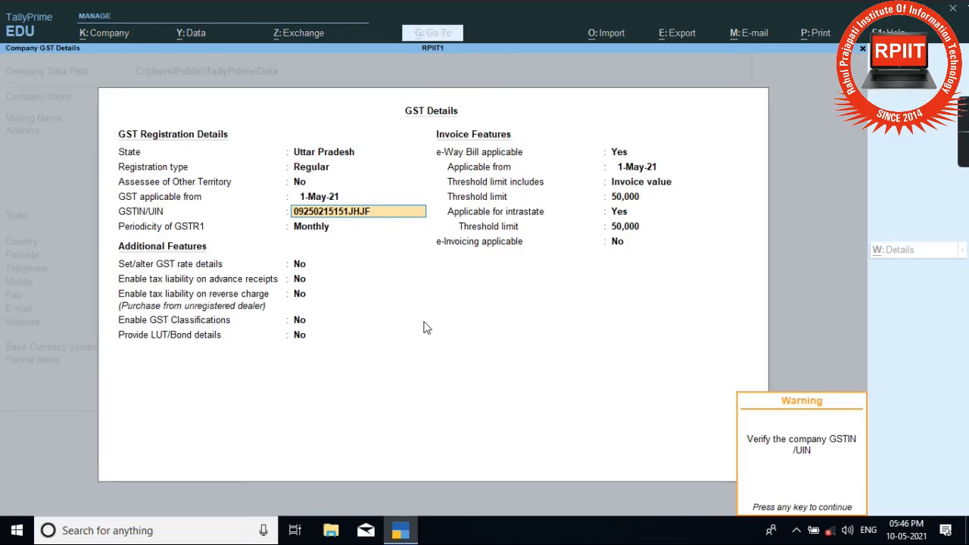
pyautogui.press('Return')
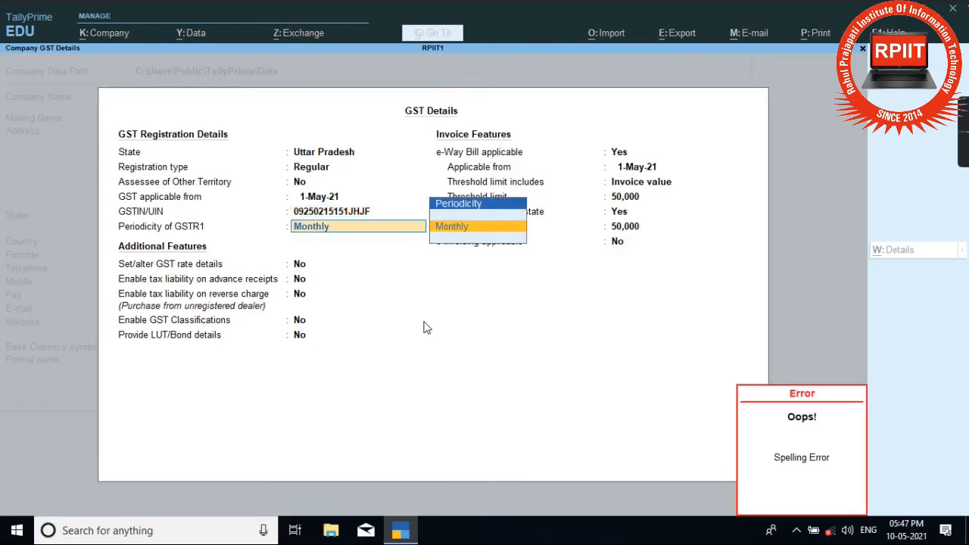
pyautogui.press('BackSpace')
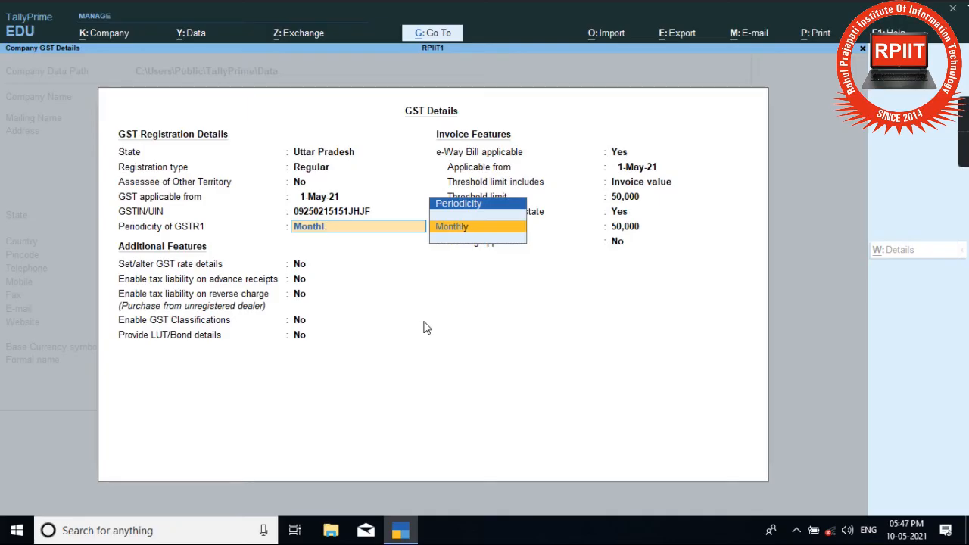
pyautogui.press('BackSpace')
pyautogui.press('BackSpace')
pyautogui.press('BackSpace')
pyautogui.press('BackSpace')
pyautogui.press('BackSpace')
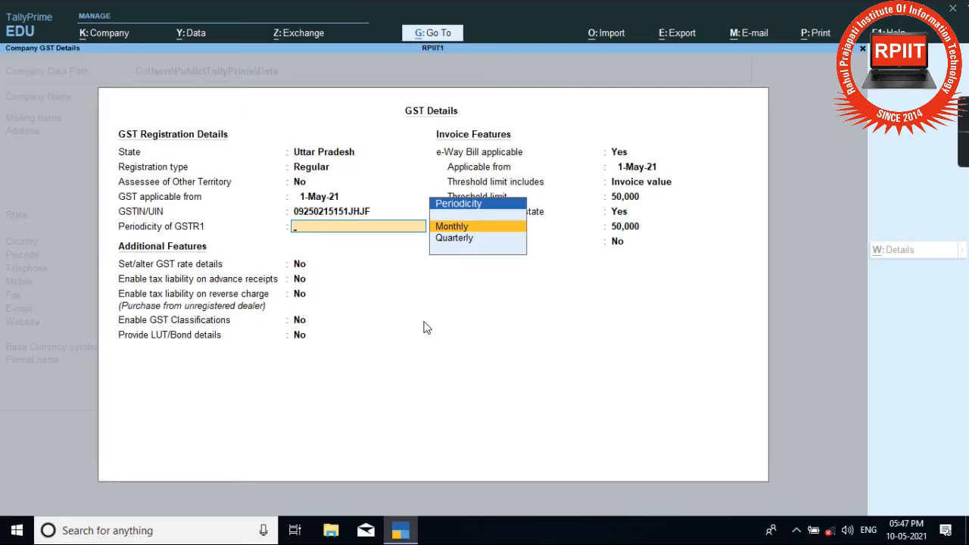
pyautogui.press('Return')
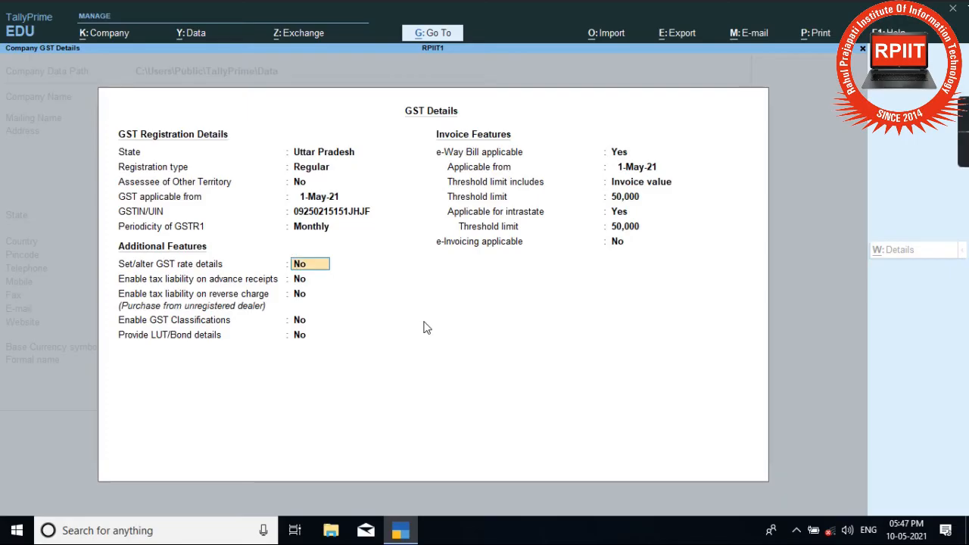
# Step: Leave all additional GST features at No and keep e-Way Bill thresholds at 50,000
pyautogui.press('Return')
pyautogui.press('Return')
pyautogui.press('Return')
pyautogui.press('Return')
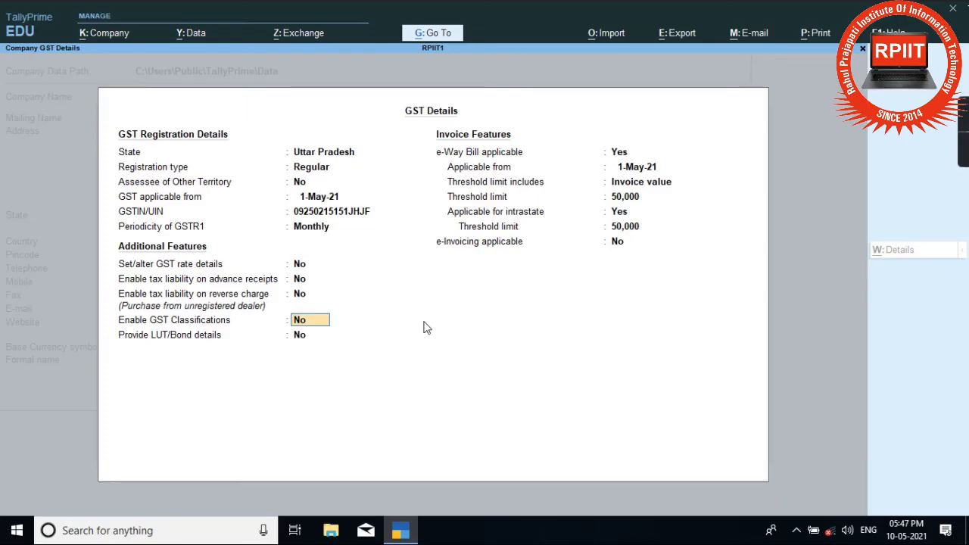
pyautogui.press('Up')
pyautogui.press('Up')
pyautogui.press('Up')
pyautogui.press('Up')
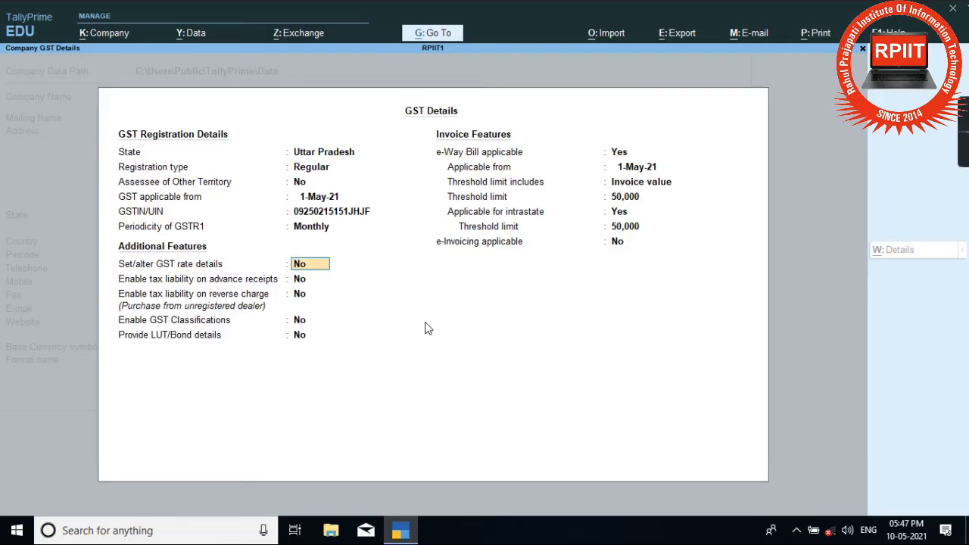
pyautogui.press('Return')
pyautogui.press('Return')
pyautogui.press('Return')
pyautogui.press('Return')
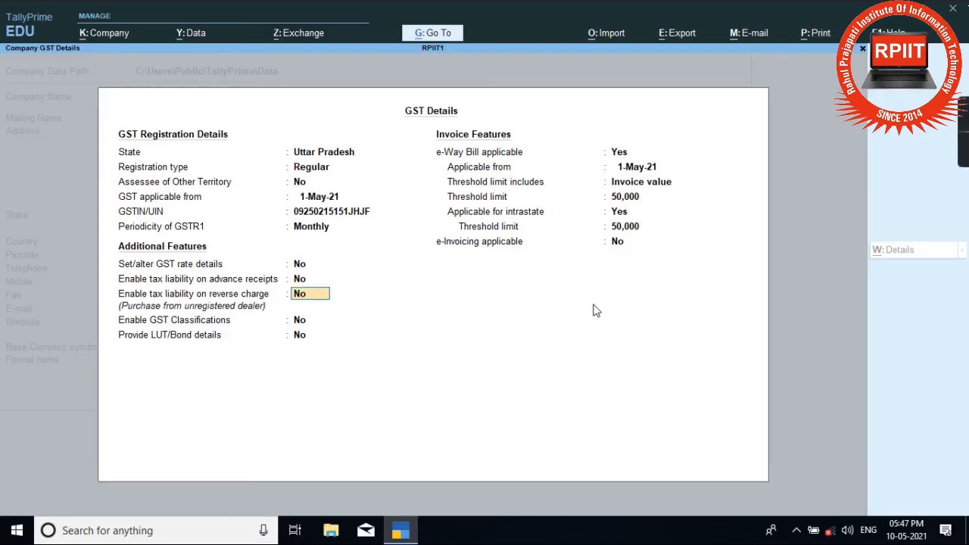
pyautogui.press('Return')
pyautogui.press('Return')
pyautogui.press('Return')
pyautogui.press('Return')
pyautogui.press('Return')
pyautogui.press('Return')
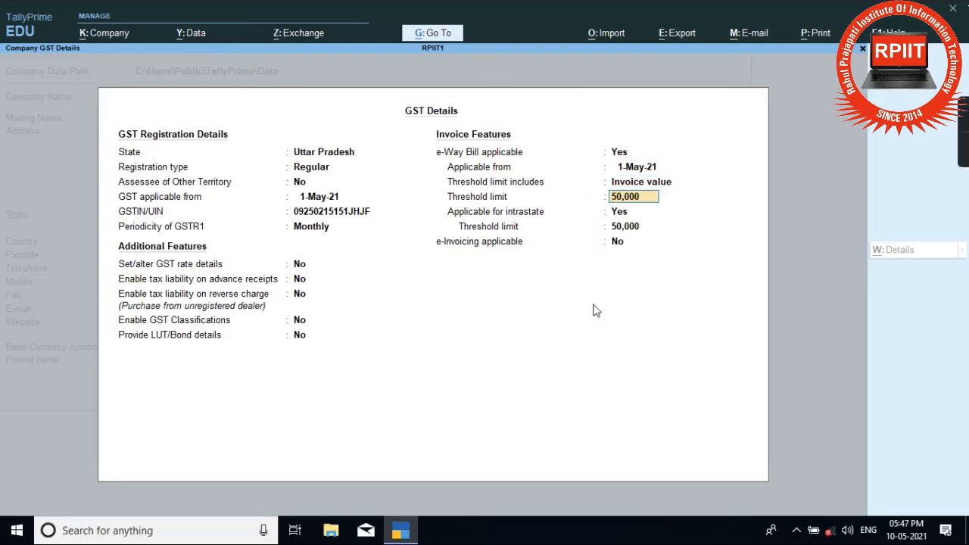
pyautogui.press('Return')
pyautogui.press('Return')
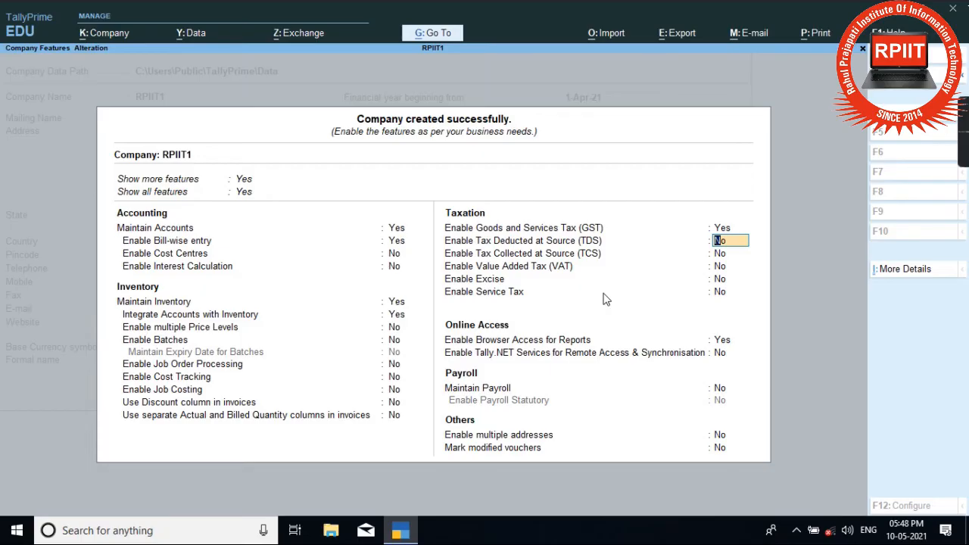
# Step: Keep TDS, TCS and VAT disabled and move past Excise to the service tax setting
pyautogui.press('Return')
pyautogui.press('Return')
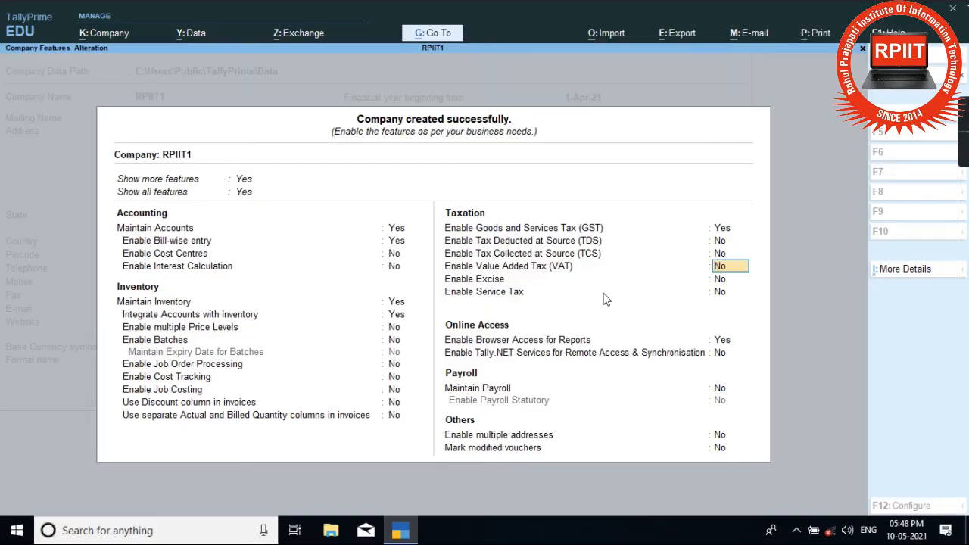
pyautogui.press('Return')
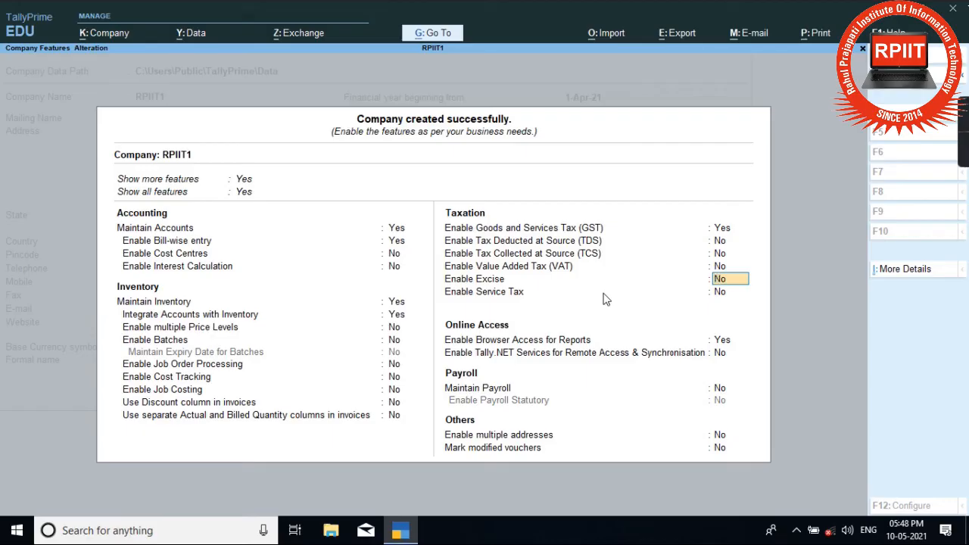
pyautogui.press('Return')
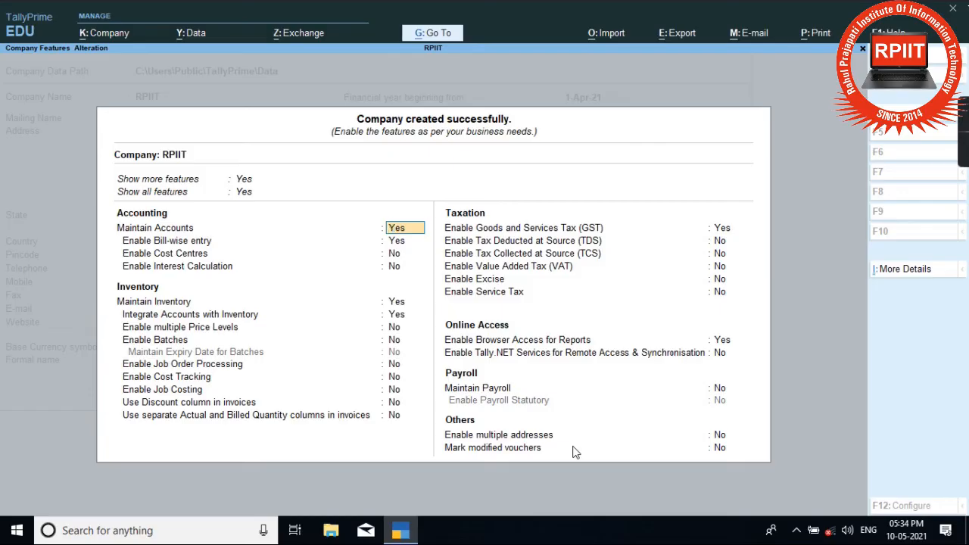
# Step: Step through the inventory features and open GST Details from Enable GST
pyautogui.press('Return')
pyautogui.press('Return')
pyautogui.press('Return')
pyautogui.press('Return')
pyautogui.press('Return')
pyautogui.press('Return')
pyautogui.press('Return')
pyautogui.press('Return')
pyautogui.press('Return')
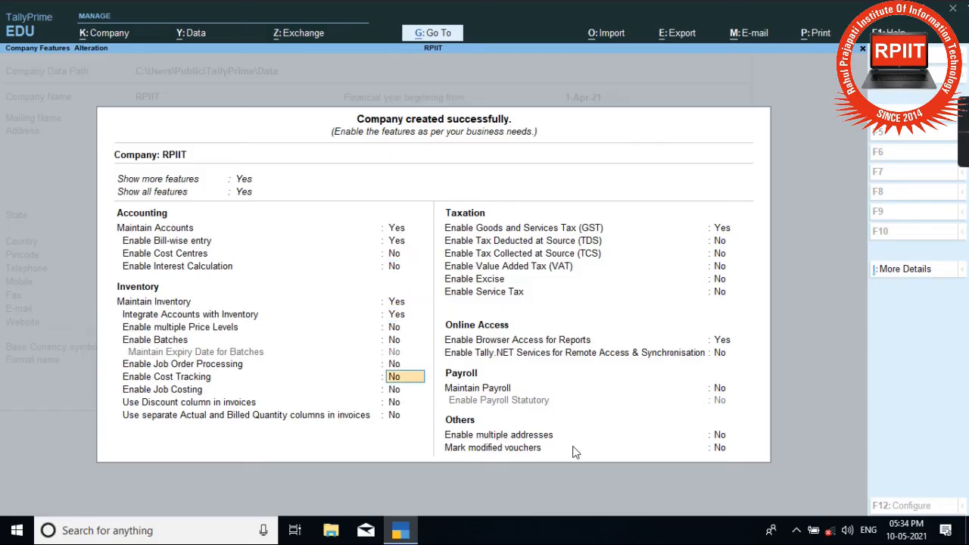
pyautogui.press('Return')
pyautogui.press('Return')
pyautogui.press('Return')
pyautogui.press('Return')
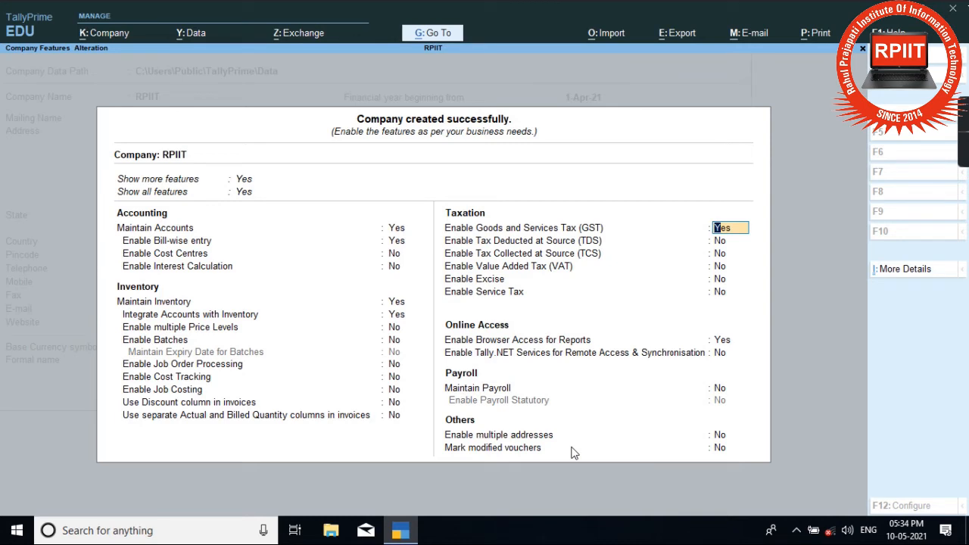
pyautogui.press('Return')
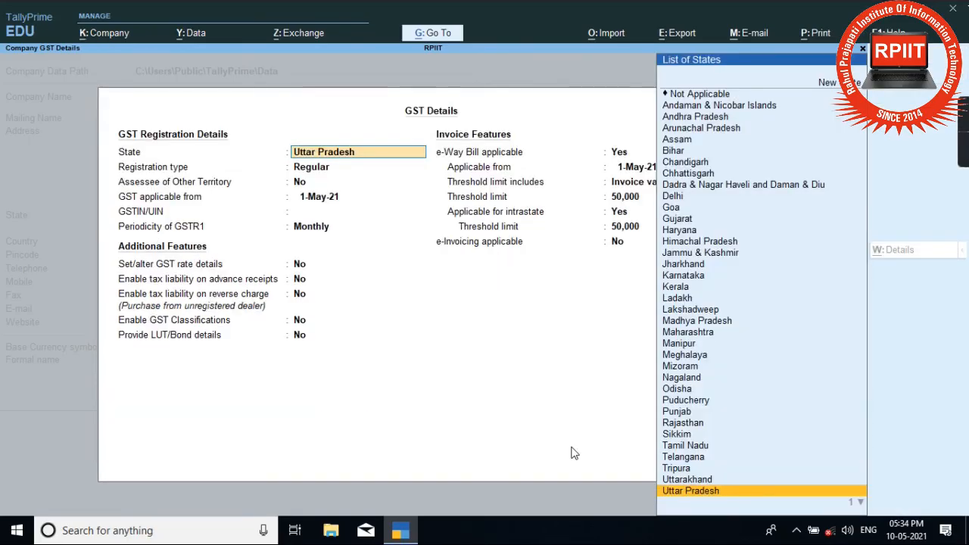
# Step: Confirm Uttar Pradesh, Regular registration and GST applicable from 1-May-21
pyautogui.press('Return')
pyautogui.press('Return')
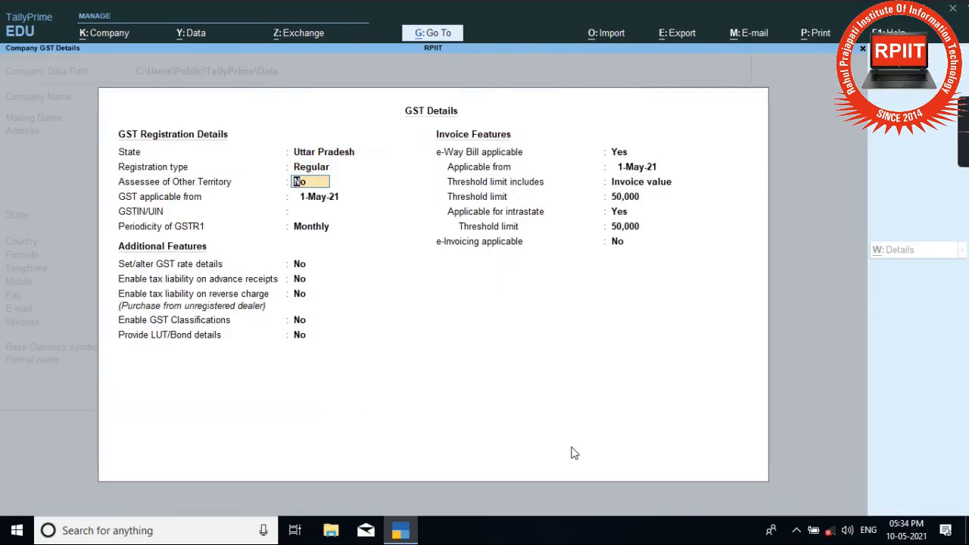
pyautogui.press('Up')
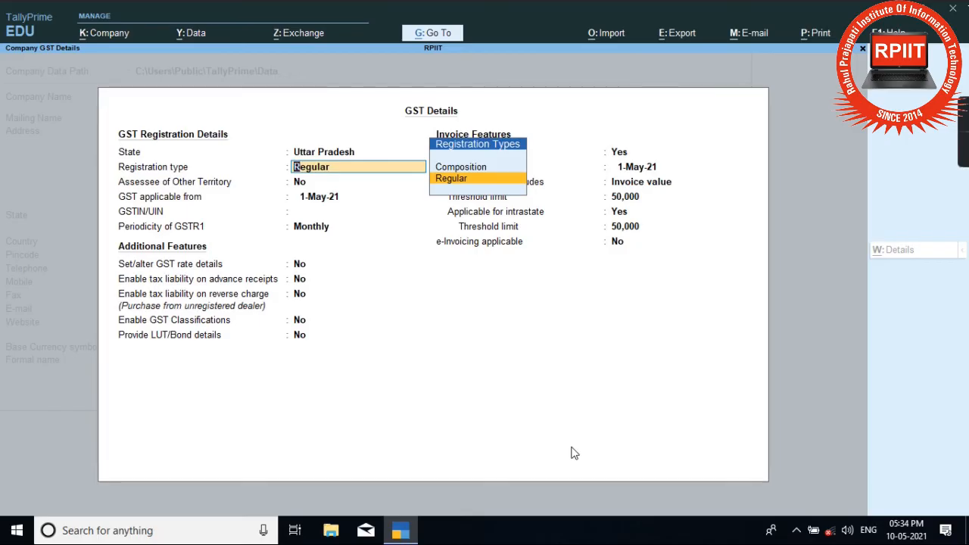
pyautogui.press('Return')
pyautogui.press('Return')
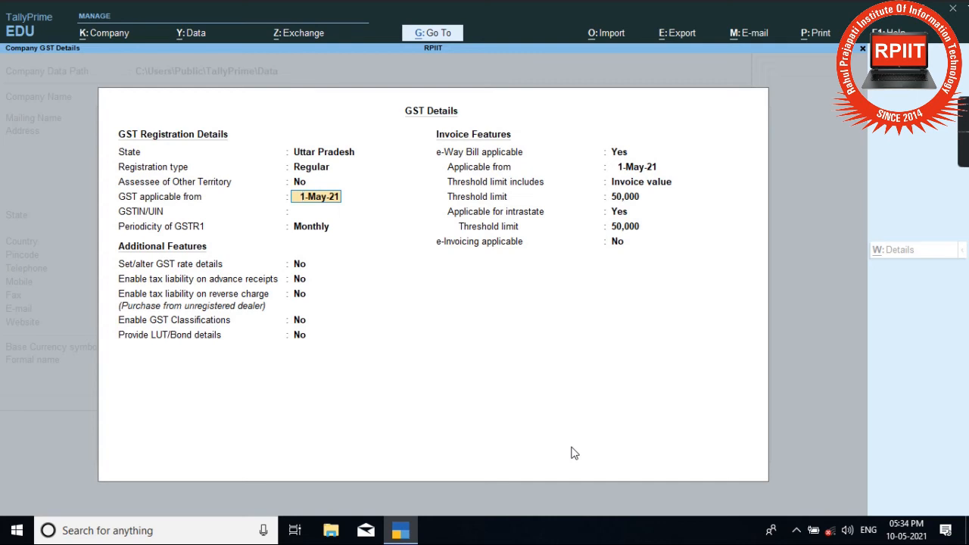
pyautogui.press('Return')
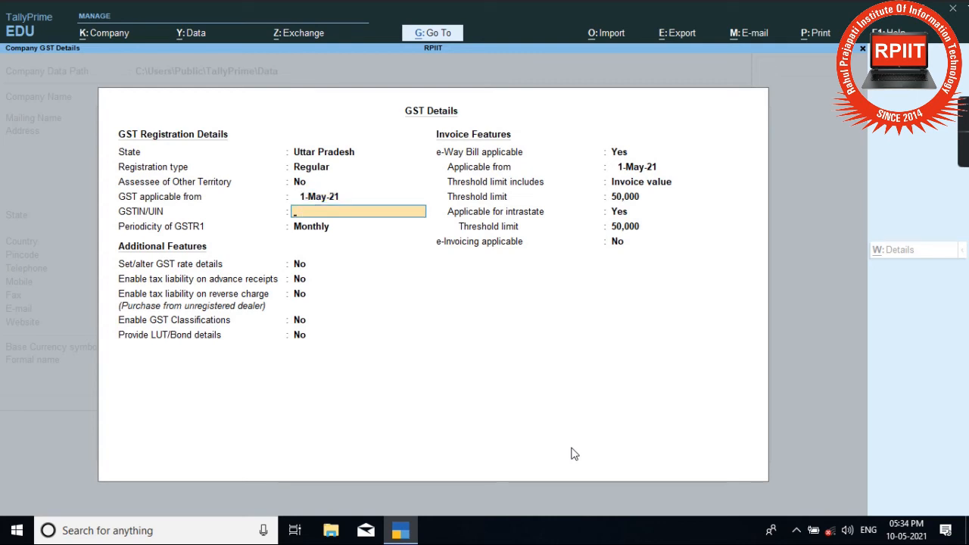
# Step: Enter the company's GSTIN, dismiss the warning, and keep GSTR1 periodicity as Monthly
pyautogui.press('Return')
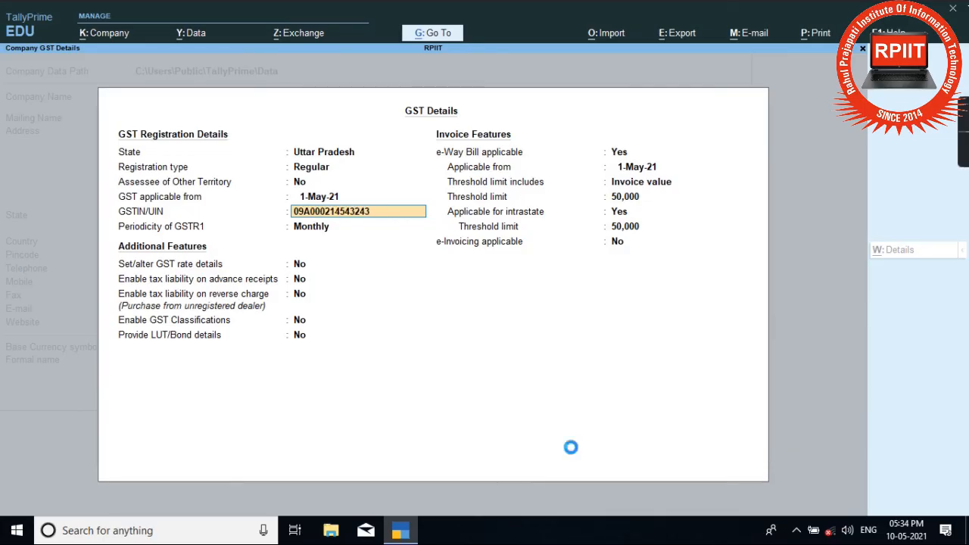
pyautogui.press('Return')
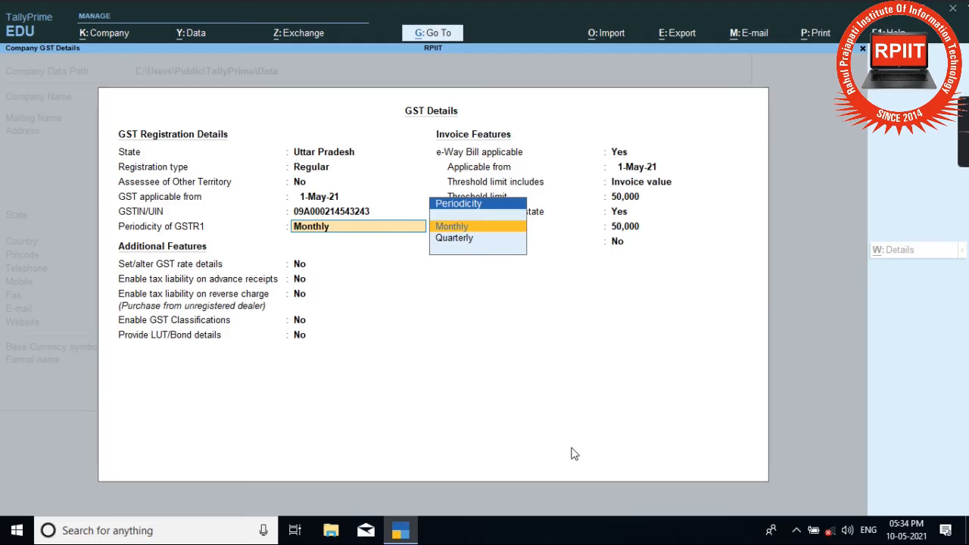
pyautogui.press('Down')
pyautogui.press('Up')
pyautogui.press('Down')
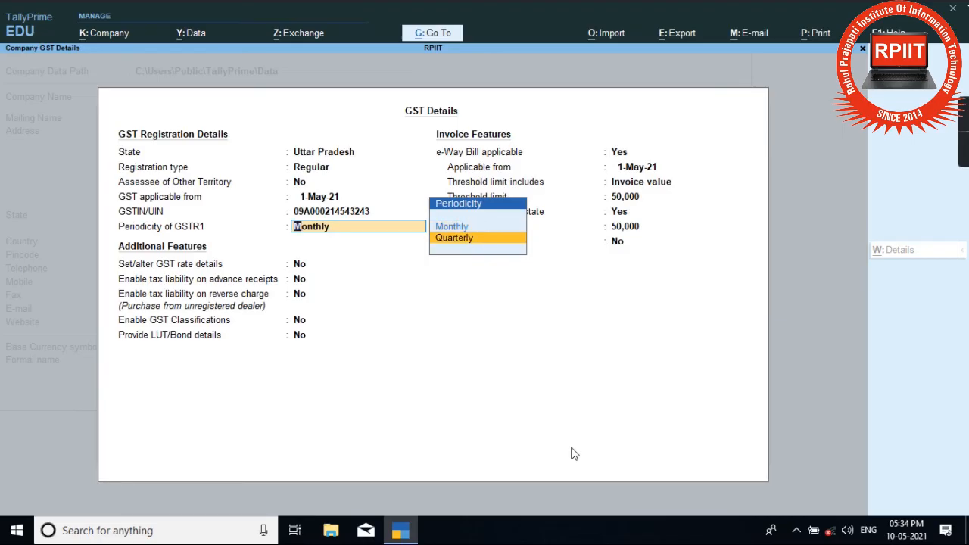
pyautogui.press('Up')
pyautogui.press('Return')
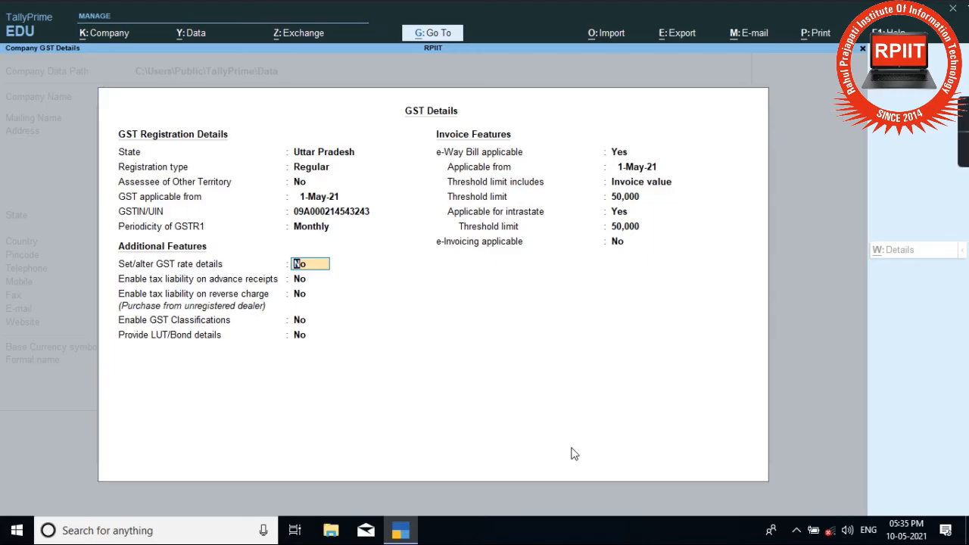
# Step: Leave the additional GST and invoice settings at No and save RPIIT's GST details
pyautogui.press('Return')
pyautogui.press('Return')
pyautogui.press('Return')
pyautogui.press('Return')
pyautogui.press('Return')
pyautogui.press('Return')
pyautogui.press('Return')
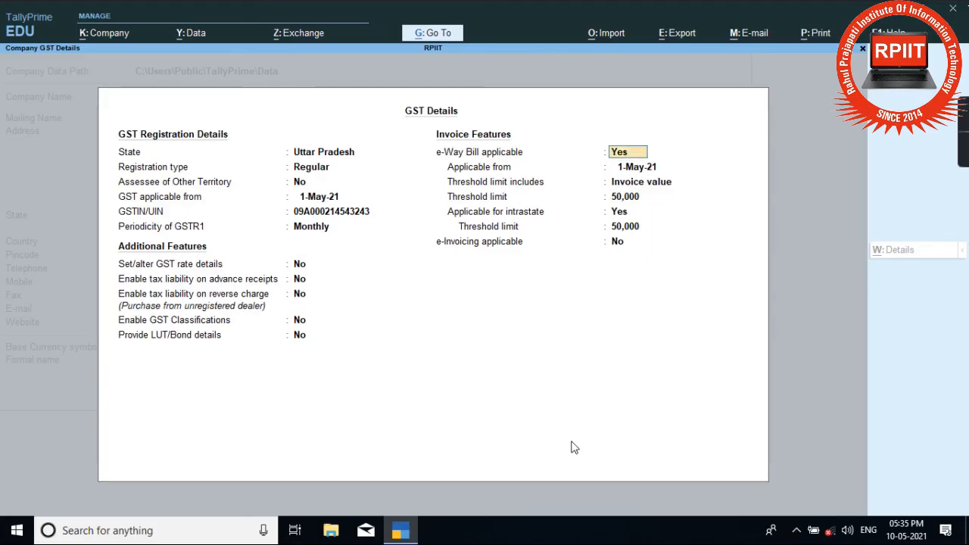
pyautogui.press('Return')
pyautogui.press('Return')
pyautogui.press('Return')
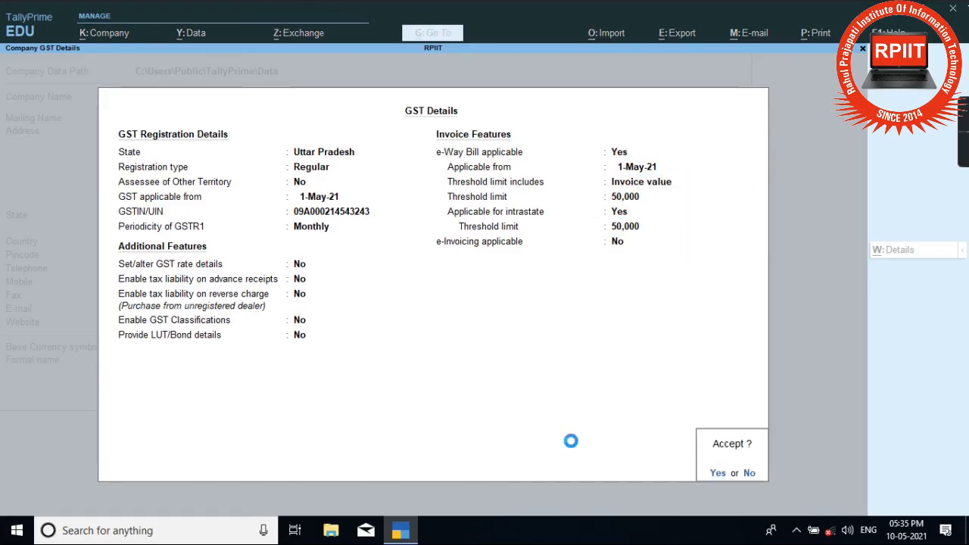
pyautogui.press('Return')
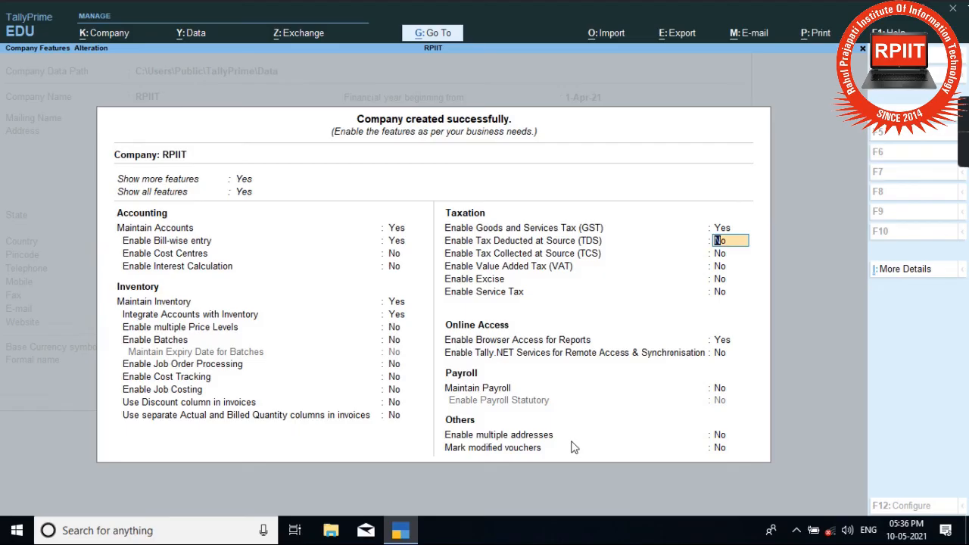
# Step: Keep TDS, TCS, VAT, Excise and Payroll off and reach the features Accept prompt
pyautogui.press('Return')
pyautogui.press('Return')
pyautogui.press('Return')
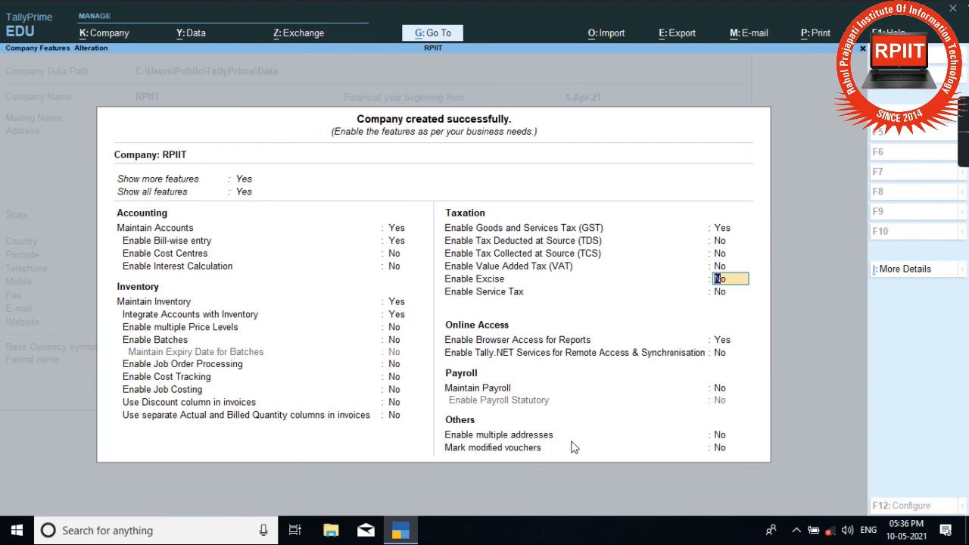
pyautogui.press('Return')
pyautogui.press('Return')
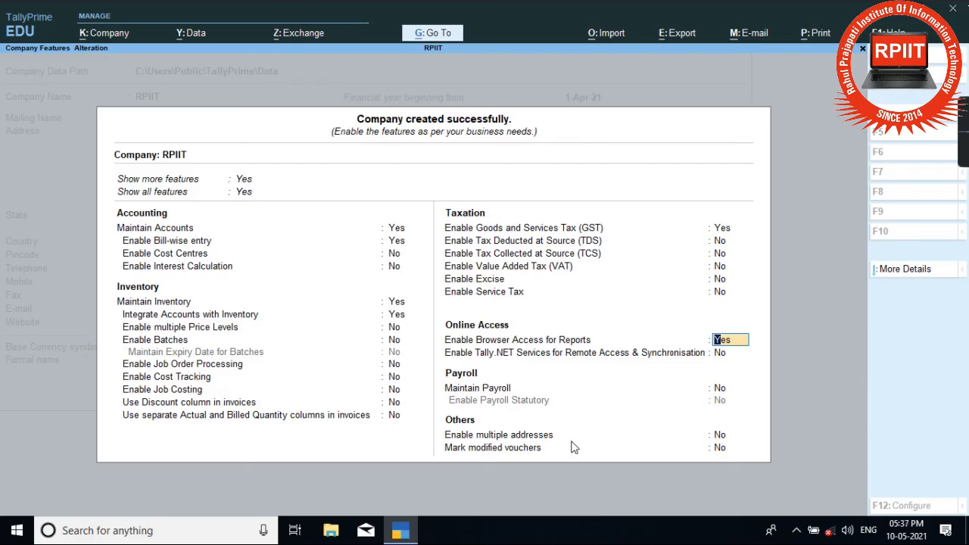
pyautogui.press('Return')
pyautogui.press('Return')
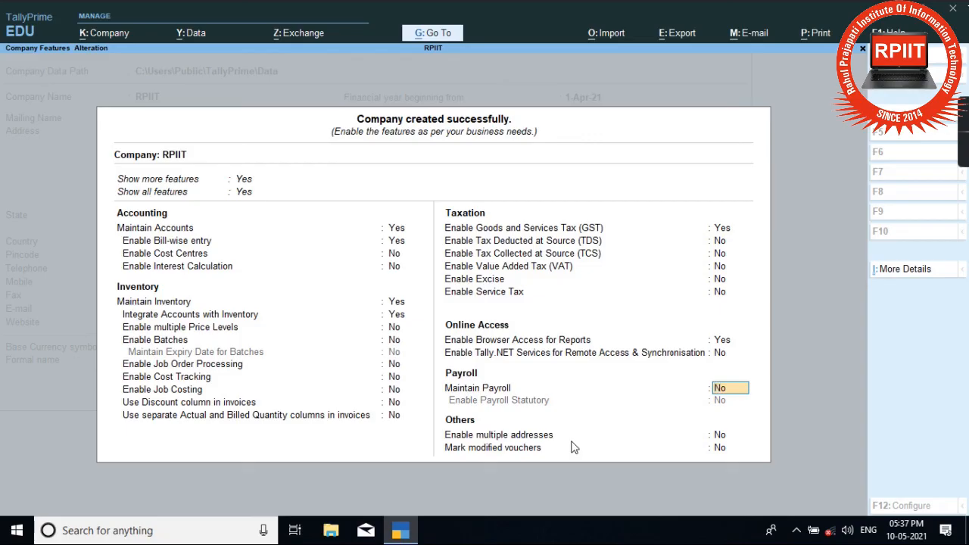
pyautogui.press('Return')
pyautogui.press('Return')
pyautogui.press('Return')
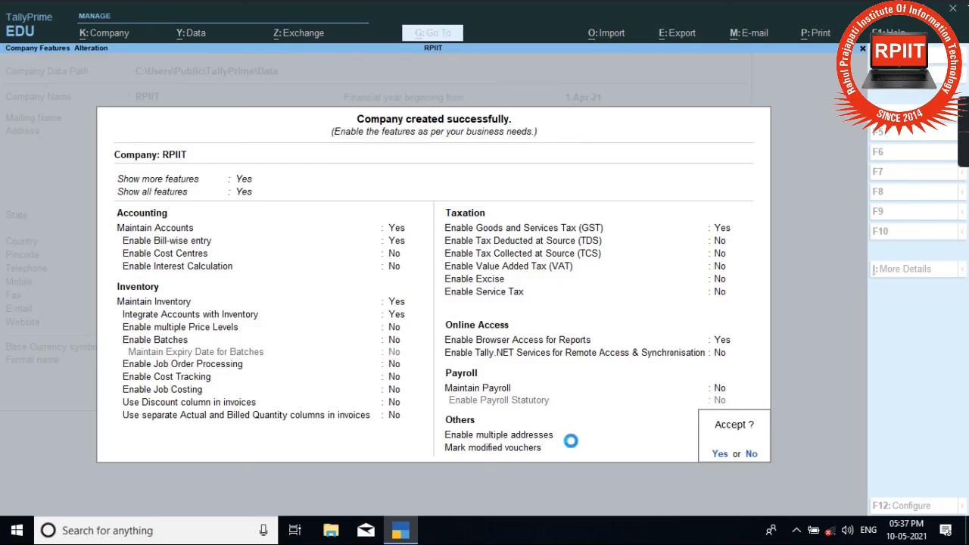
# Step: Accept RPIIT's Company Features screen to land on the Gateway of Tally
pyautogui.press('Return')
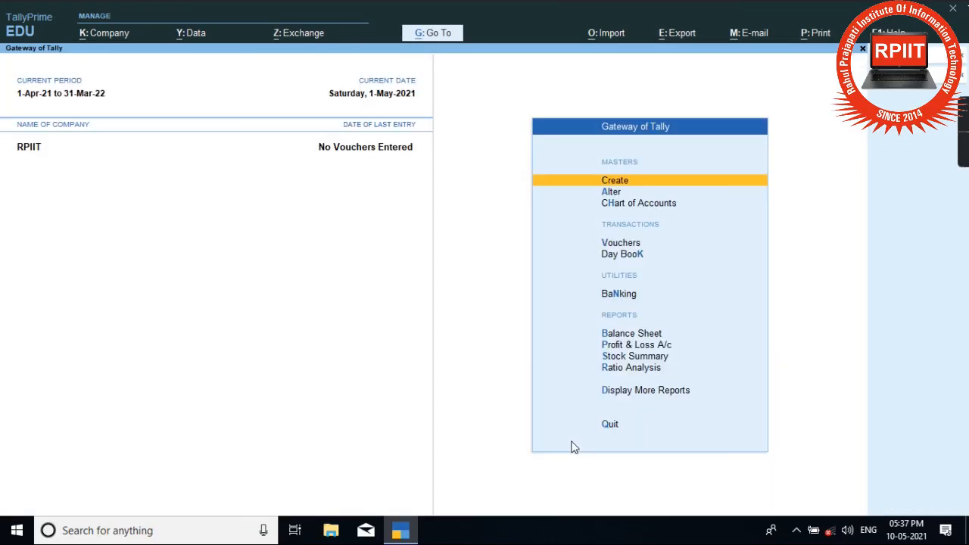